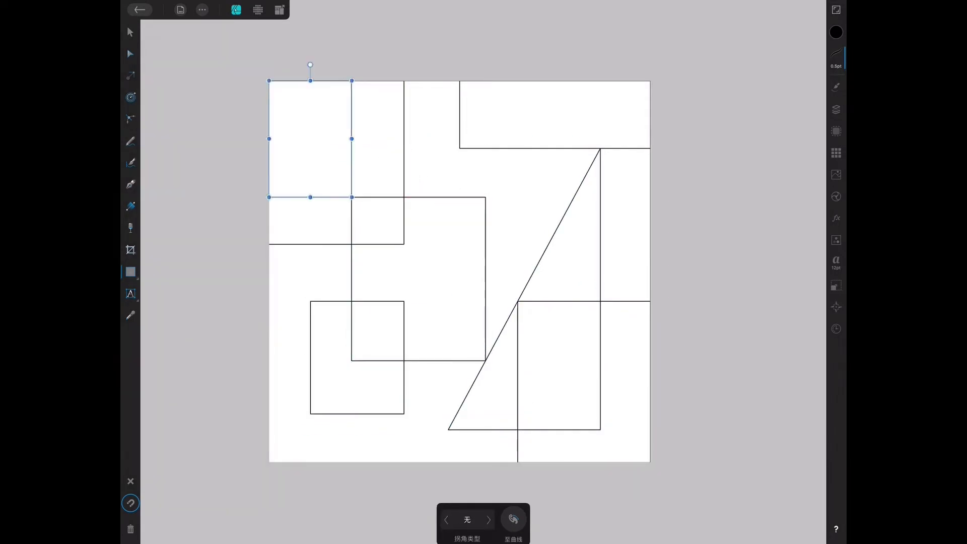
- Widen the top rectangle across the artboard and draw a new top-right rectangle reaching the edge
{"action": "left_click_drag", "start_coordinate": [351, 164], "coordinate": [574, 163]}
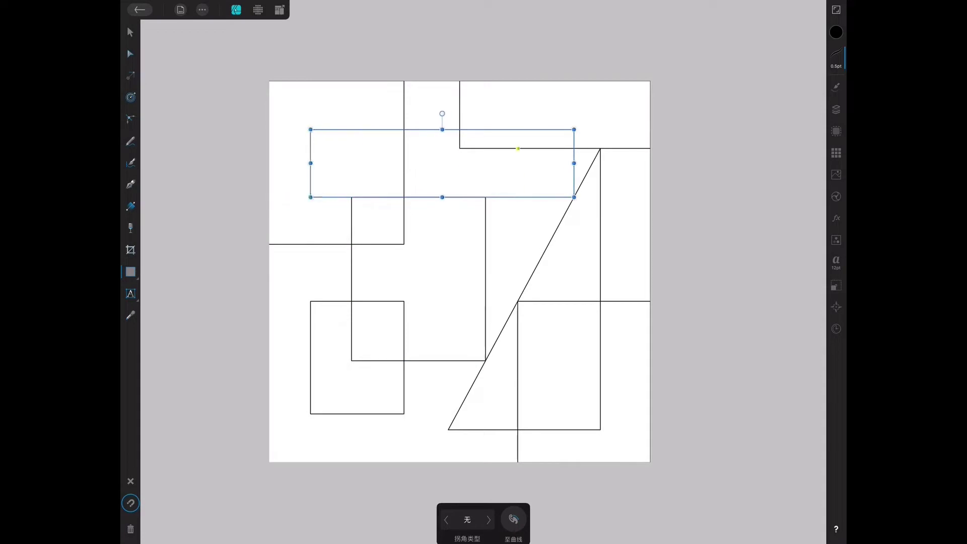
{"action": "mouse_move", "coordinate": [651, 81]}
{"action": "left_mouse_down"}
{"action": "mouse_move", "coordinate": [575, 129]}
{"action": "mouse_move", "coordinate": [460, 148]}
{"action": "left_mouse_up"}
{"action": "mouse_move", "coordinate": [575, 164]}
{"action": "left_mouse_down"}
{"action": "mouse_move", "coordinate": [352, 164]}
{"action": "mouse_move", "coordinate": [404, 164]}
{"action": "left_mouse_up"}
- Enlarge the small top-left rectangle and stretch it out to the artboard's left edge
{"action": "left_click", "coordinate": [130, 32]}
{"action": "key", "text": "ctrl+a"}
{"action": "left_click", "coordinate": [310, 161]}
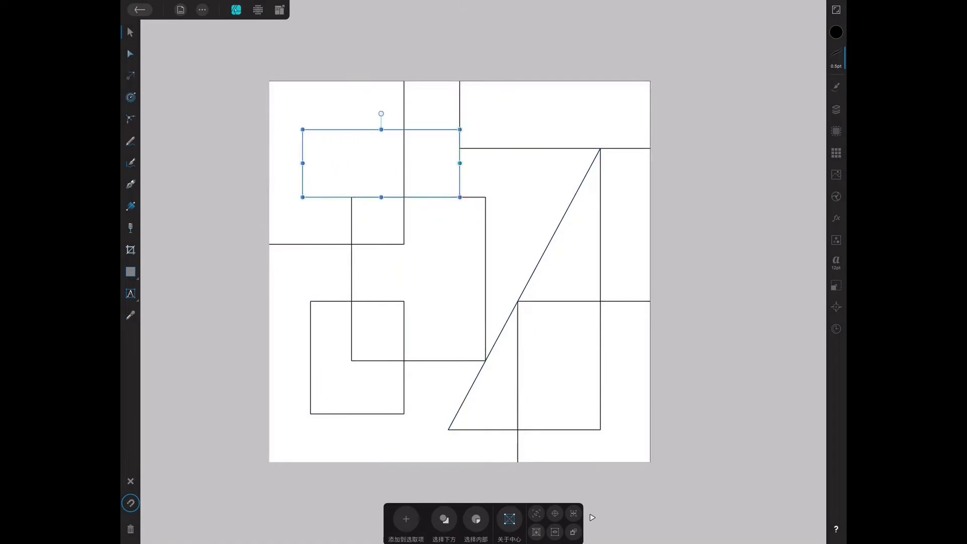
{"action": "left_click_drag", "start_coordinate": [460, 130], "coordinate": [486, 120]}
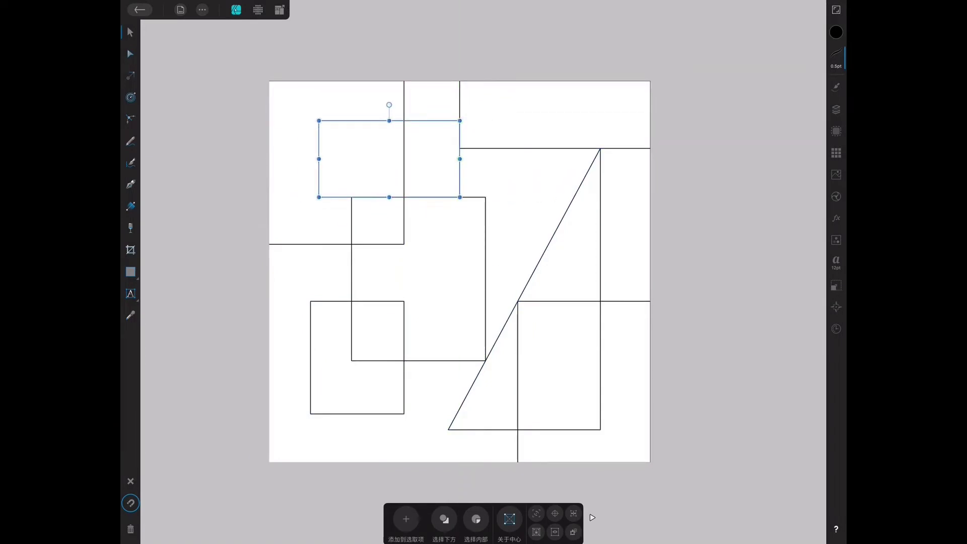
{"action": "left_click_drag", "start_coordinate": [319, 159], "coordinate": [270, 159]}
- Select a block path with the Node tool to show its nodes, undoing a stray handle move
{"action": "left_click", "coordinate": [202, 9]}
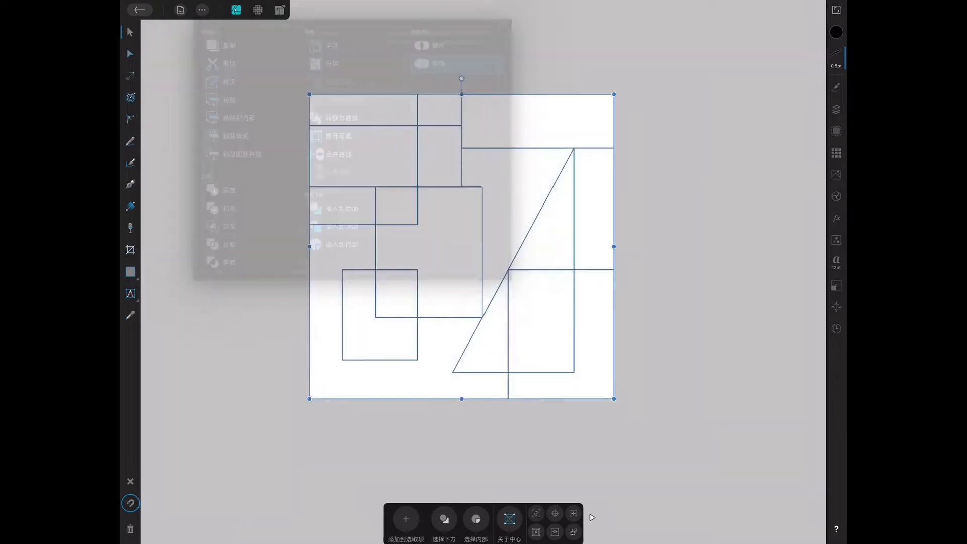
{"action": "left_click", "coordinate": [130, 54]}
{"action": "left_click", "coordinate": [539, 121]}
{"action": "left_click", "coordinate": [376, 252]}
{"action": "left_click", "coordinate": [615, 94]}
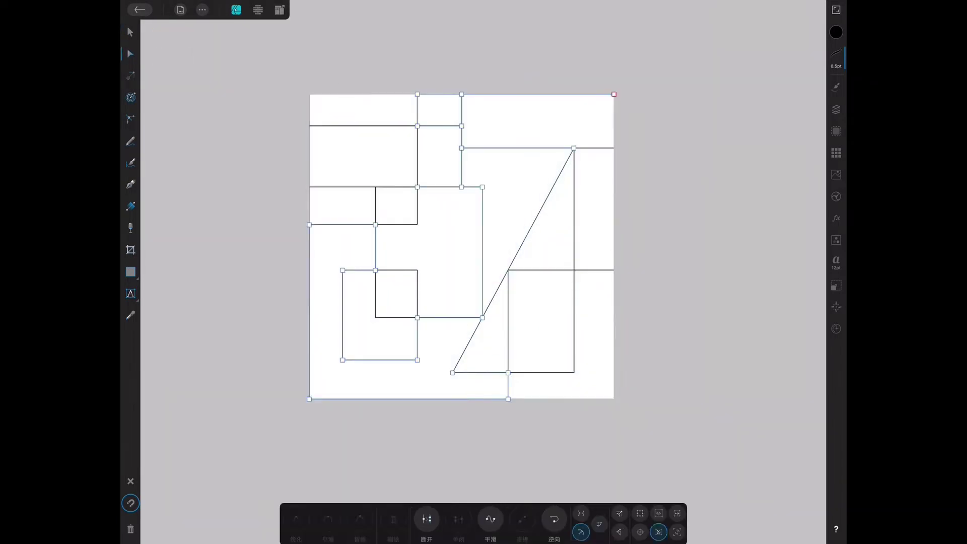
{"action": "key", "text": "ctrl+z"}
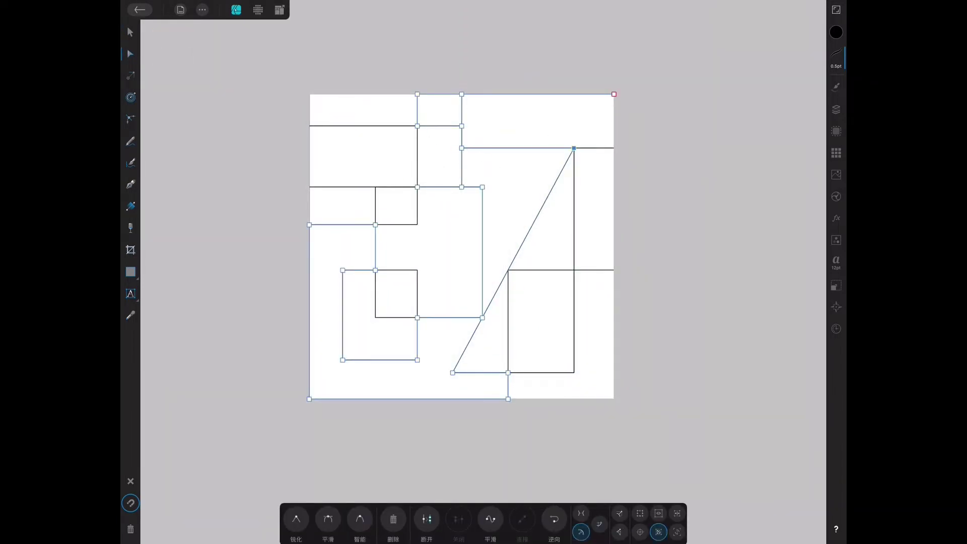
- Drag a node to the artboard's right edge and toward the triangle, then revert the unwanted curve
{"action": "left_click_drag", "start_coordinate": [574, 148], "coordinate": [614, 196]}
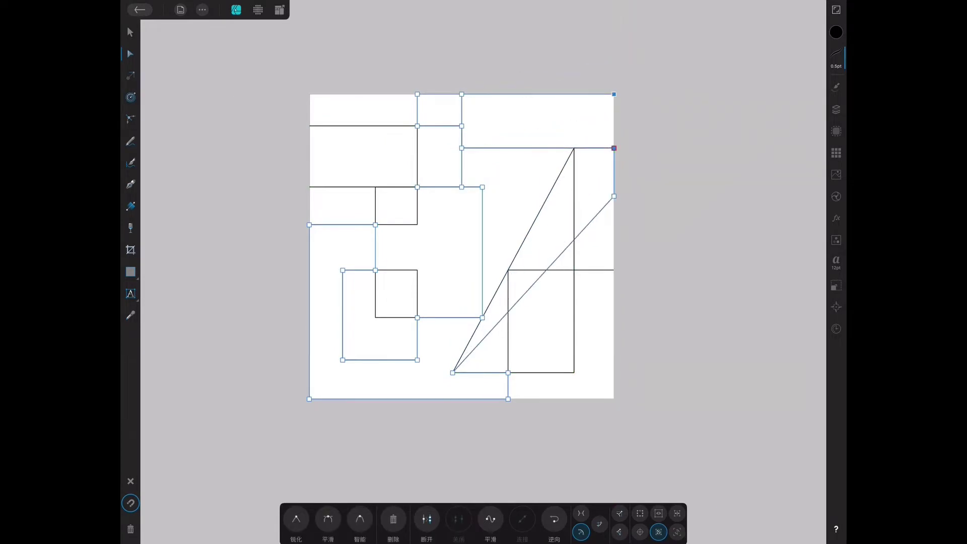
{"action": "left_click_drag", "start_coordinate": [614, 148], "coordinate": [561, 187]}
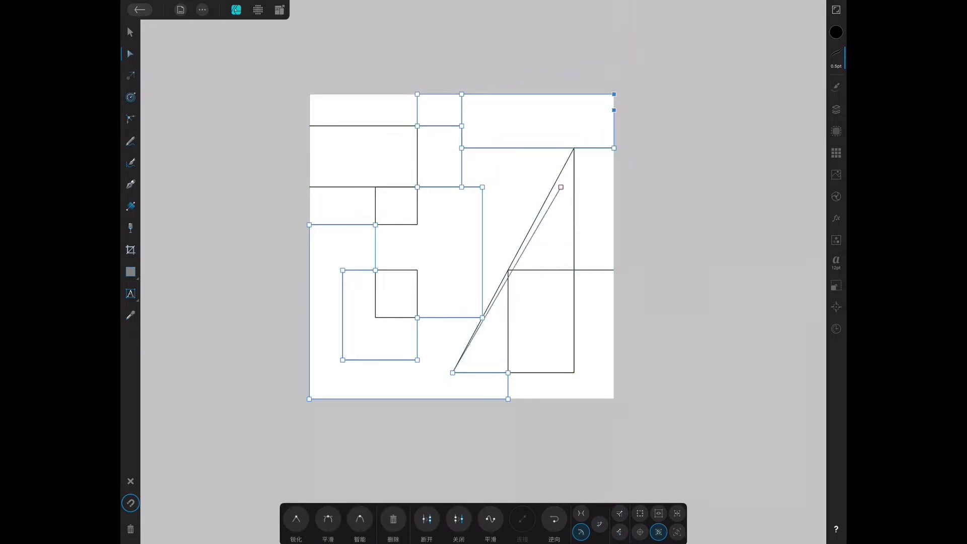
{"action": "key", "text": "v"}
{"action": "key", "text": "ctrl+z"}
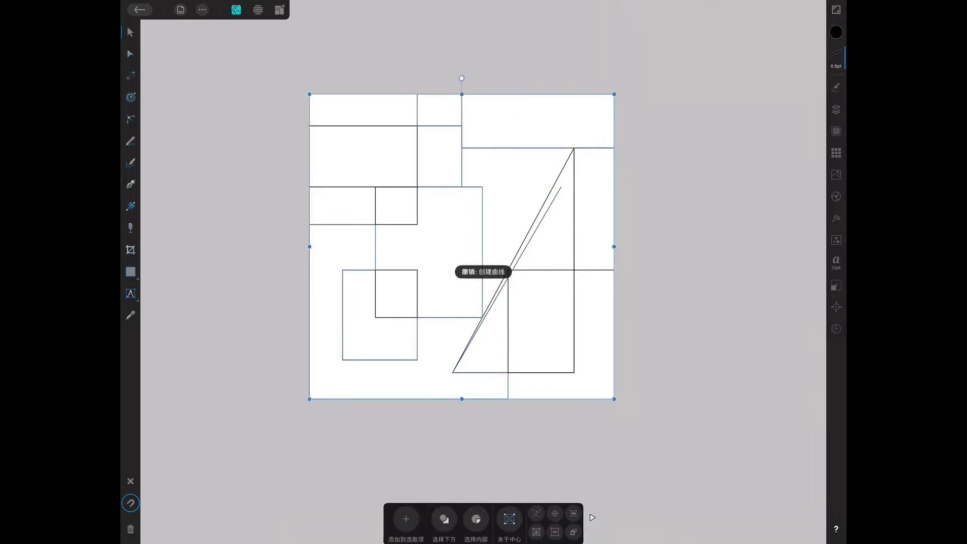
{"action": "key", "text": "a"}
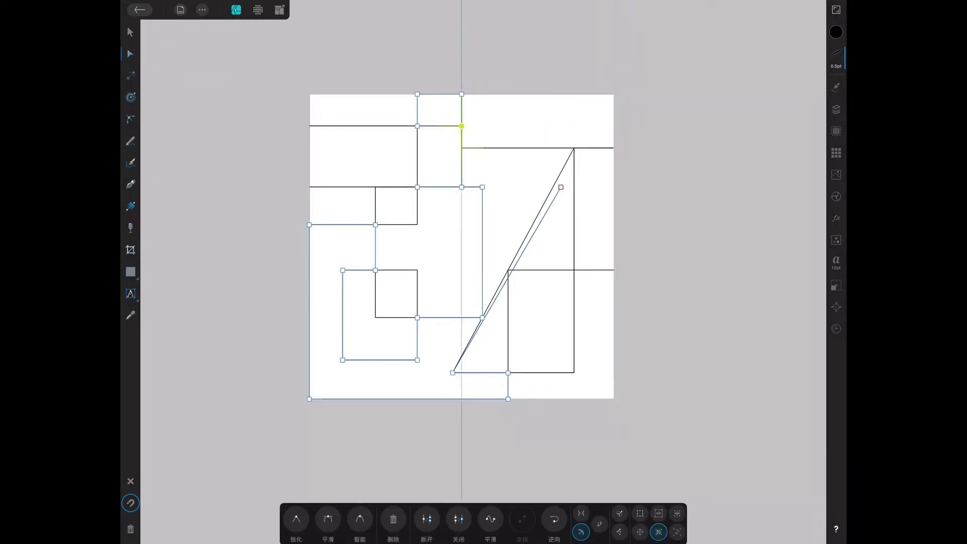
- Pull a node of the large left outline into a diagonal, then delete that diagonal segment
{"action": "left_click", "coordinate": [461, 157]}
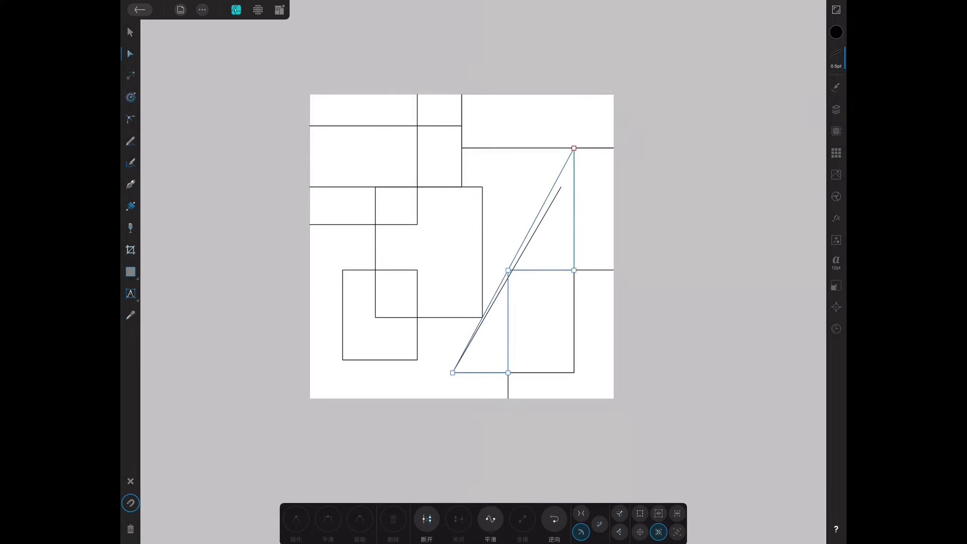
{"action": "left_click", "coordinate": [343, 313]}
{"action": "mouse_move", "coordinate": [461, 187]}
{"action": "left_mouse_down"}
{"action": "mouse_move", "coordinate": [444, 213]}
{"action": "mouse_move", "coordinate": [445, 181]}
{"action": "mouse_move", "coordinate": [489, 182]}
{"action": "left_mouse_up"}
{"action": "key", "text": "Delete"}
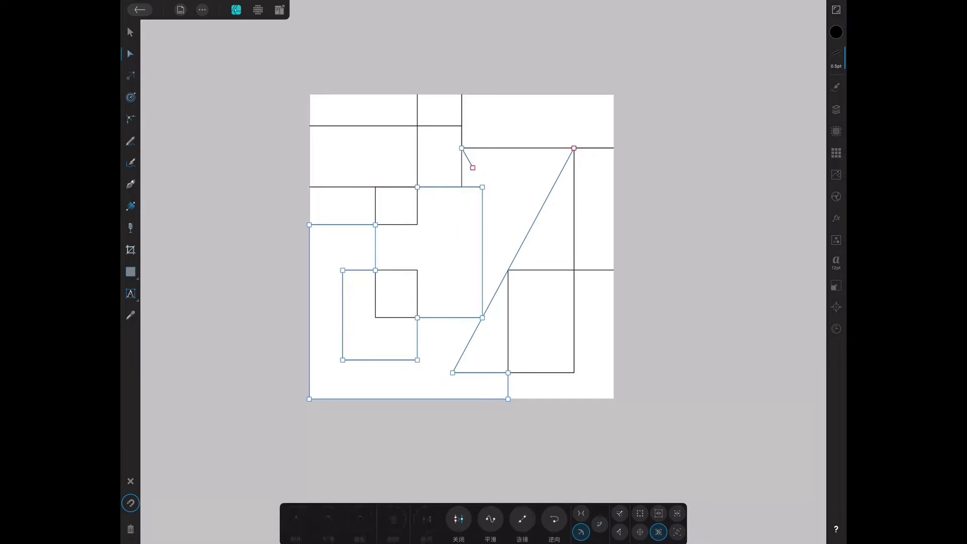
{"action": "left_click", "coordinate": [396, 225]}
{"action": "left_click", "coordinate": [427, 519]}
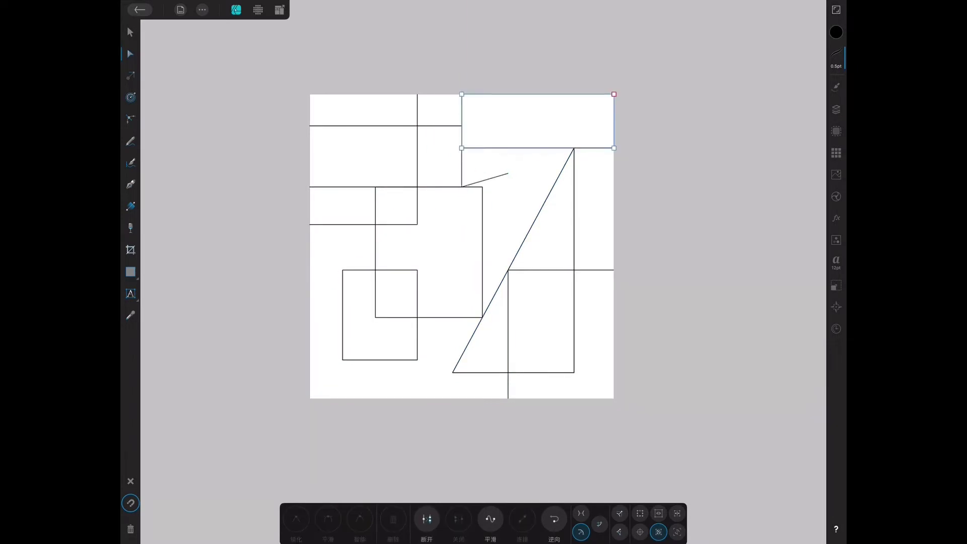
- Select the small rectangles and outline paths around the central square, trying and undoing a node move
{"action": "left_click", "coordinate": [461, 167]}
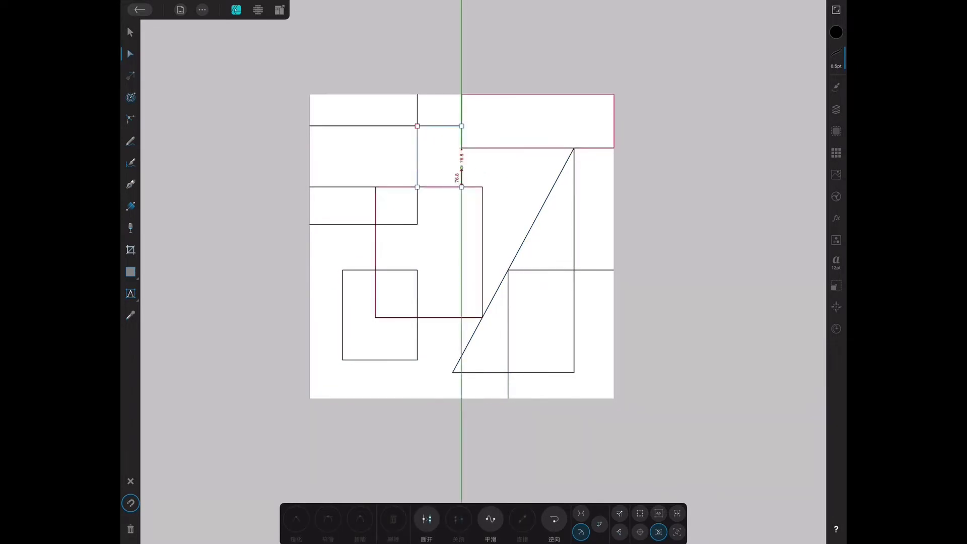
{"action": "left_click", "coordinate": [343, 225]}
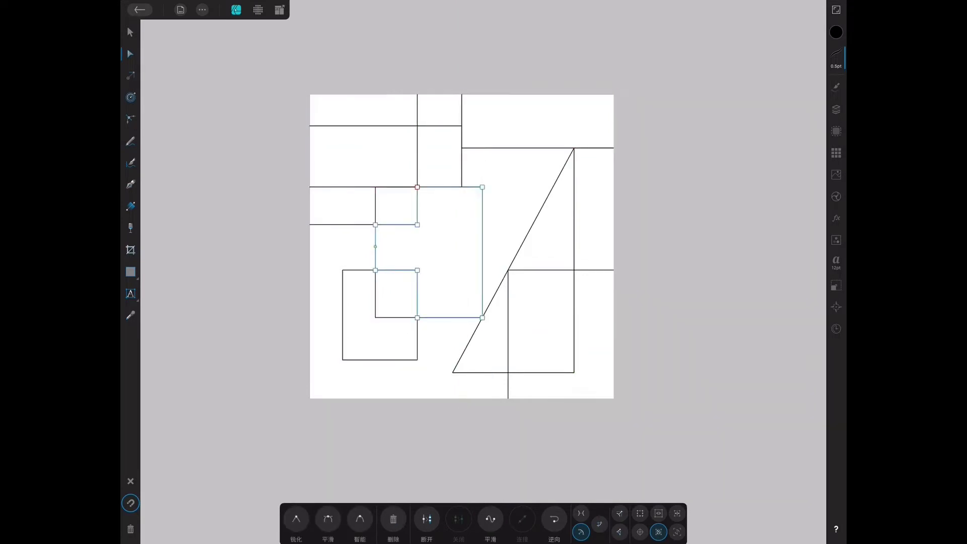
{"action": "left_click", "coordinate": [408, 399]}
{"action": "left_click_drag", "start_coordinate": [376, 225], "coordinate": [364, 229]}
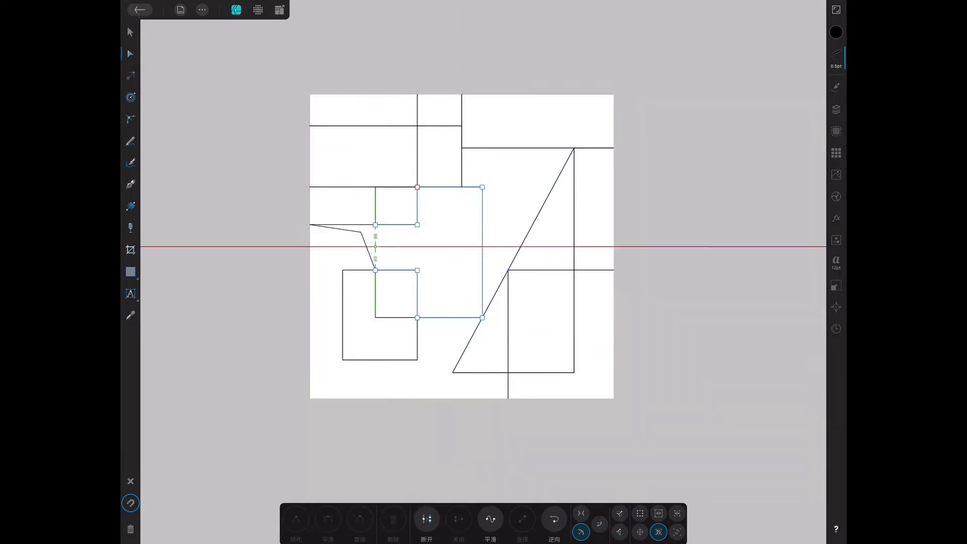
{"action": "key", "text": "ctrl+z"}
{"action": "left_click", "coordinate": [482, 252]}
{"action": "left_click", "coordinate": [539, 211]}
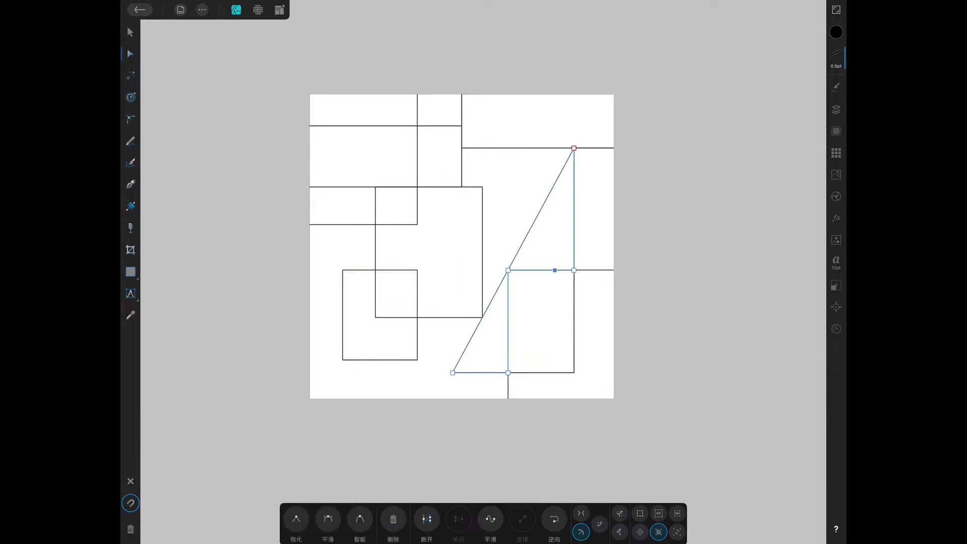
{"action": "left_click", "coordinate": [508, 322]}
{"action": "left_click", "coordinate": [462, 169]}
- Draw a short Pen path starting from the triangle's apex
{"action": "left_click", "coordinate": [130, 184]}
{"action": "left_click", "coordinate": [630, 60]}
{"action": "left_click", "coordinate": [574, 148]}
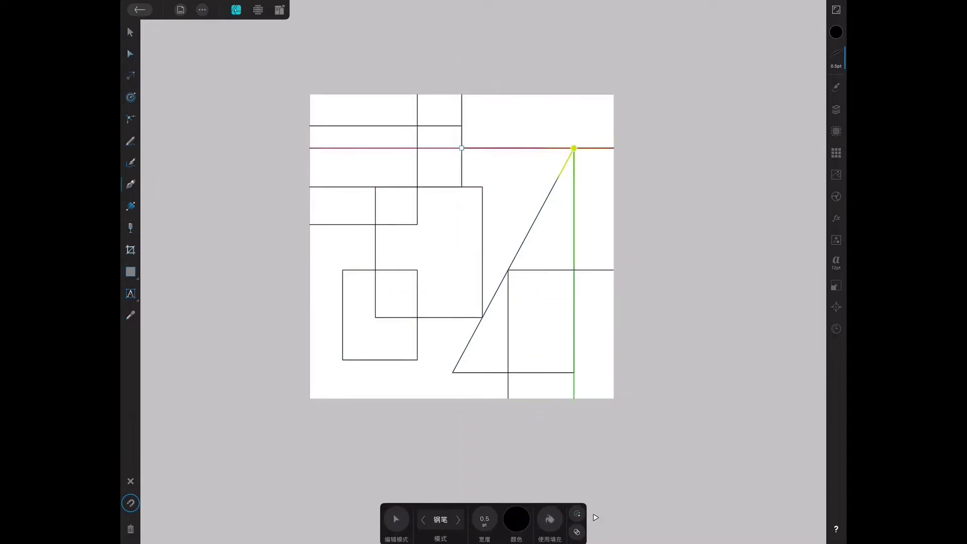
{"action": "left_click", "coordinate": [270, 88]}
- Select the curve layers from the Layers list with the Node tool, undoing recent edits
{"action": "key", "text": "a"}
{"action": "scroll", "coordinate": [398, 267], "scroll_direction": "down", "scroll_amount": 5}
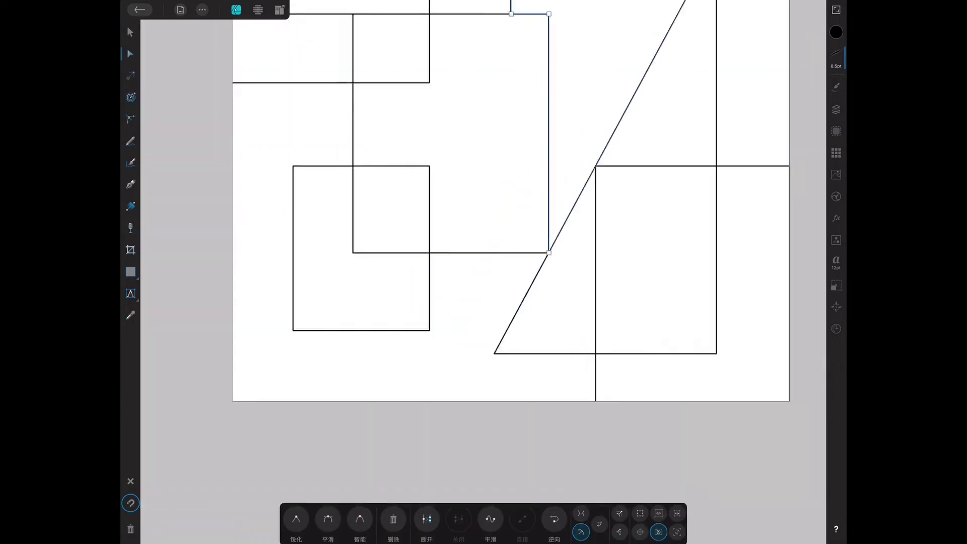
{"action": "left_click", "coordinate": [837, 109]}
{"action": "left_click", "coordinate": [736, 243]}
{"action": "left_click", "coordinate": [735, 478]}
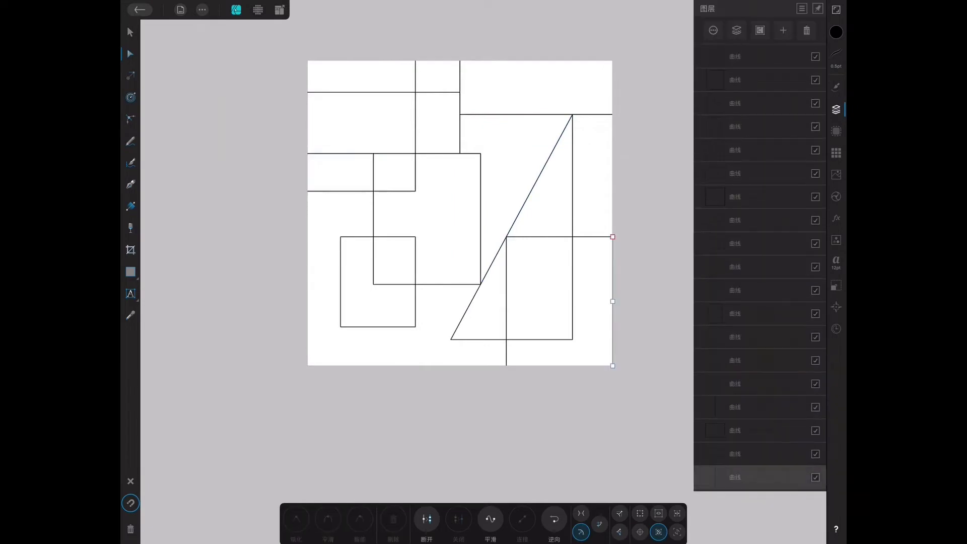
{"action": "key", "text": "ctrl+z"}
{"action": "key", "text": "ctrl+z"}
{"action": "key", "text": "ctrl+z"}
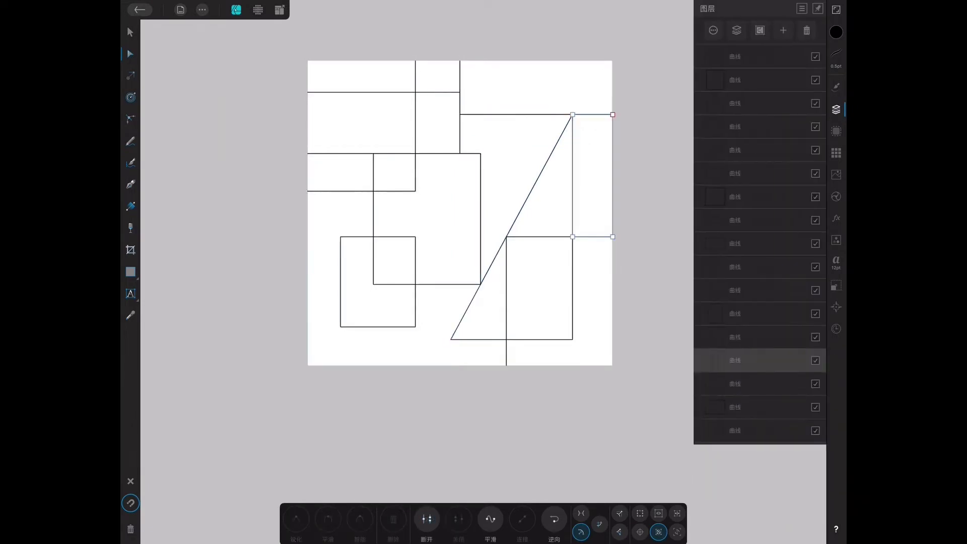
{"action": "key", "text": "ctrl+z"}
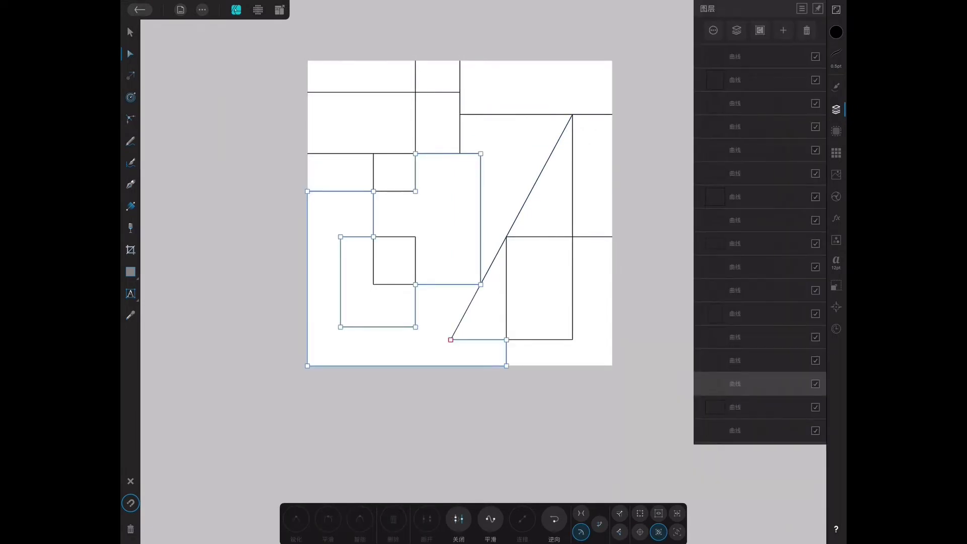
- Try splitting the path at a node and moving its end node, then undo those changes
{"action": "left_click", "coordinate": [415, 191]}
{"action": "left_click", "coordinate": [427, 519]}
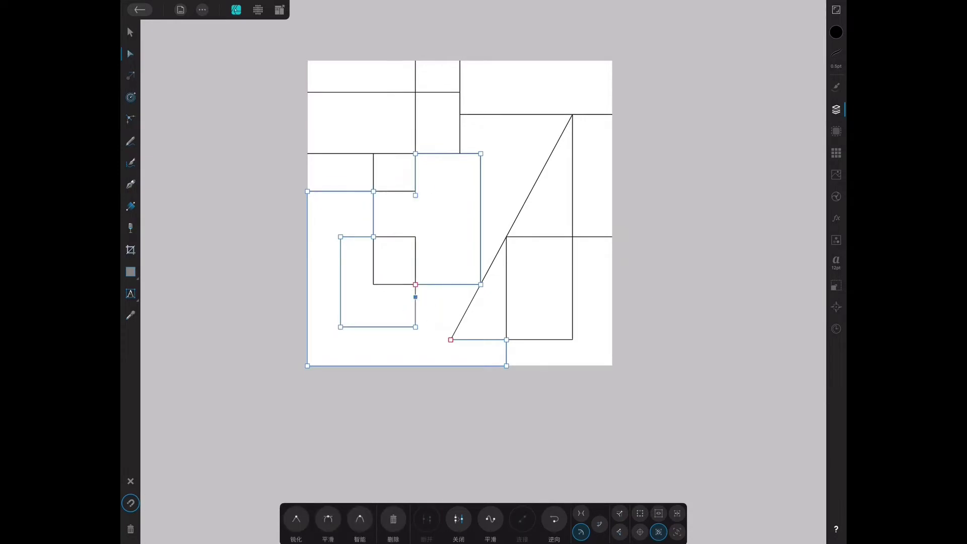
{"action": "key", "text": "ctrl+z"}
{"action": "key", "text": "ctrl+z"}
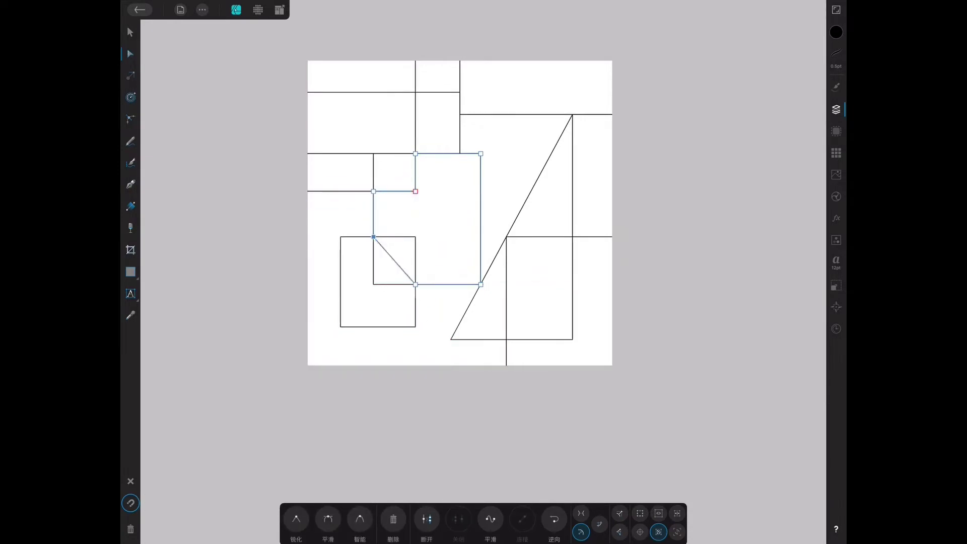
{"action": "key", "text": "ctrl+z"}
{"action": "key", "text": "ctrl+z"}
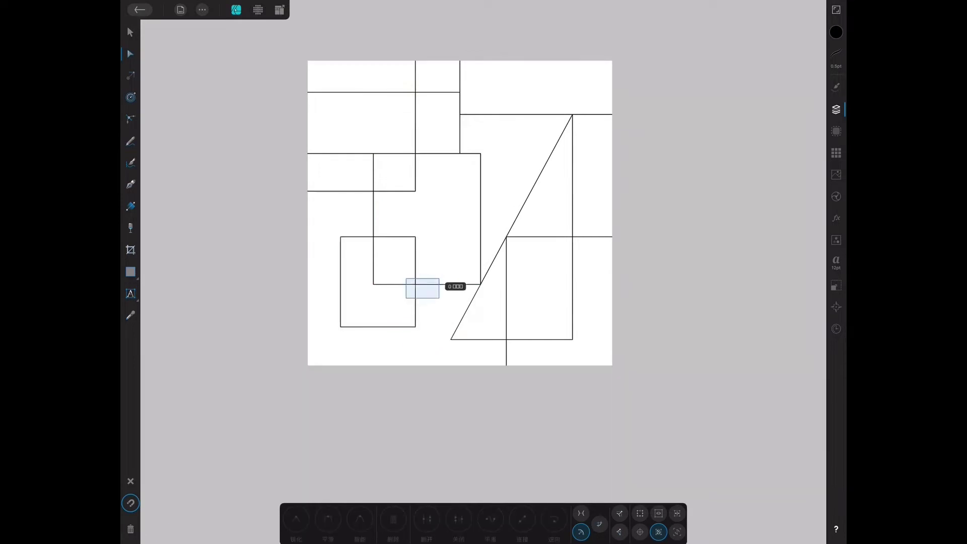
{"action": "left_click_drag", "start_coordinate": [415, 297], "coordinate": [433, 301]}
{"action": "key", "text": "ctrl+z"}
{"action": "key", "text": "ctrl+z"}
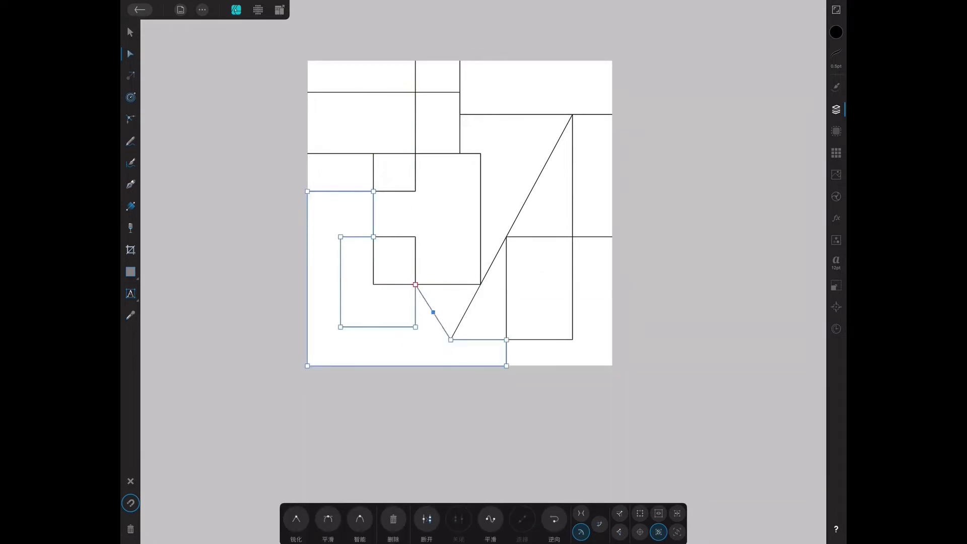
{"action": "key", "text": "ctrl+z"}
- Select the triangle path's layer and snap the diagonal's end nodes onto the corner junction
{"action": "left_click", "coordinate": [837, 110]}
{"action": "left_click", "coordinate": [736, 291]}
{"action": "left_click", "coordinate": [836, 109]}
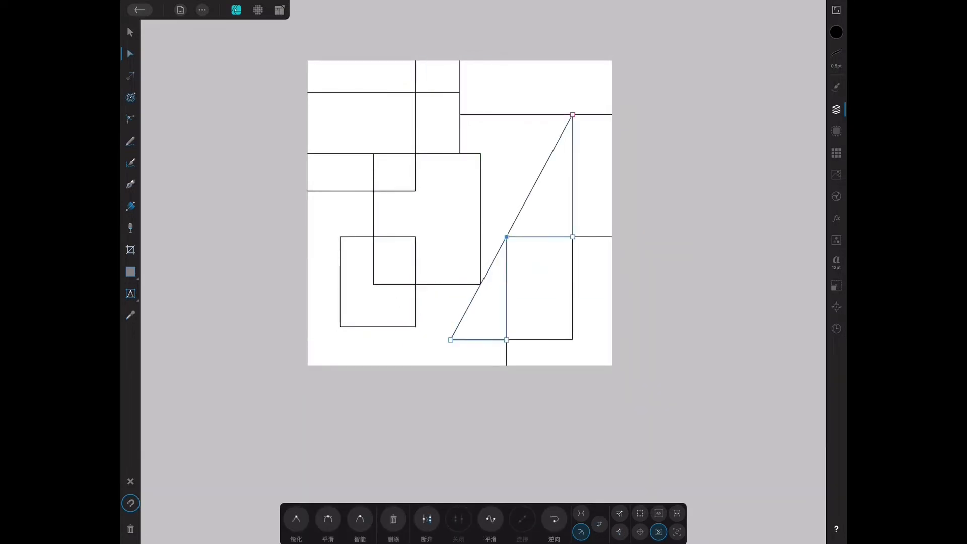
{"action": "left_click_drag", "start_coordinate": [525, 279], "coordinate": [506, 236]}
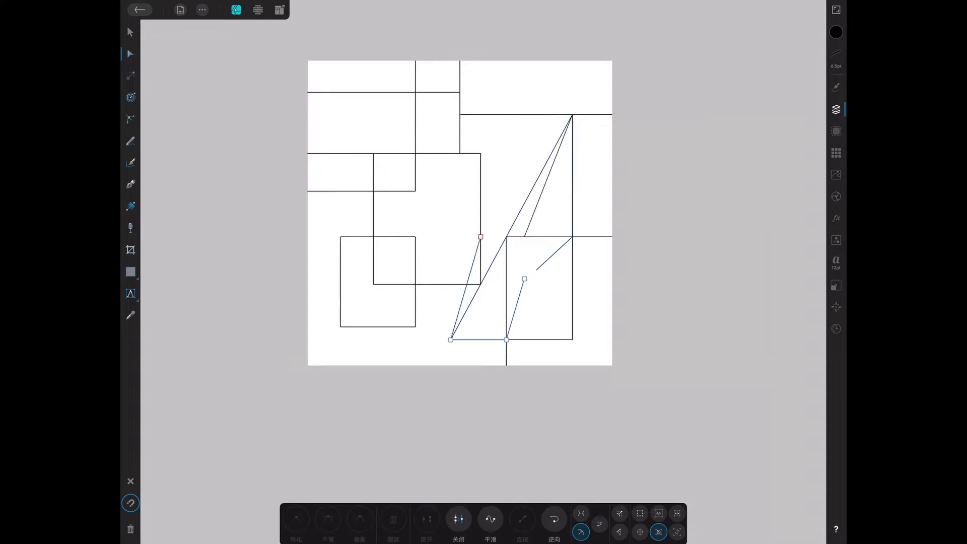
{"action": "left_click_drag", "start_coordinate": [536, 270], "coordinate": [506, 236]}
{"action": "left_click", "coordinate": [837, 109]}
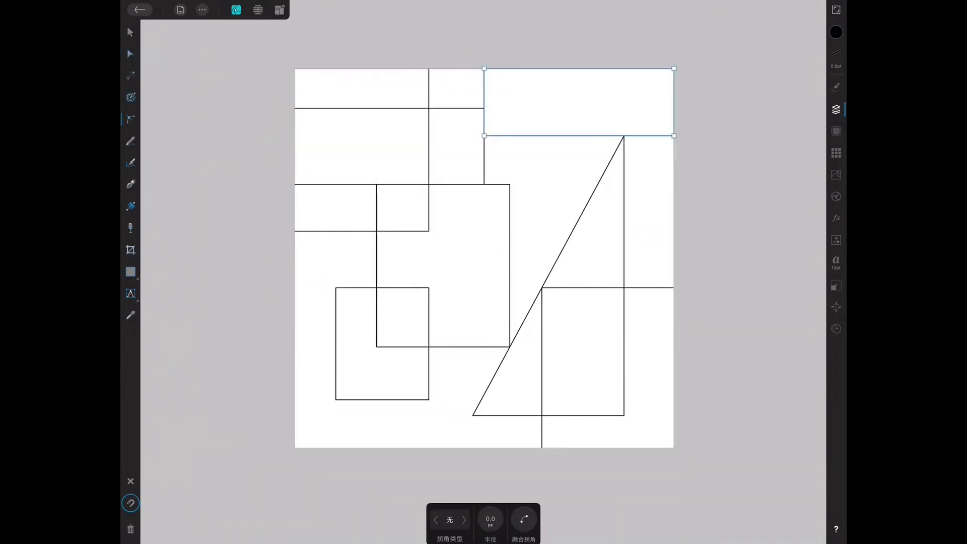
- Round the shape beside the diagonal into a semicircular corner cutout
{"action": "left_click", "coordinate": [510, 252]}
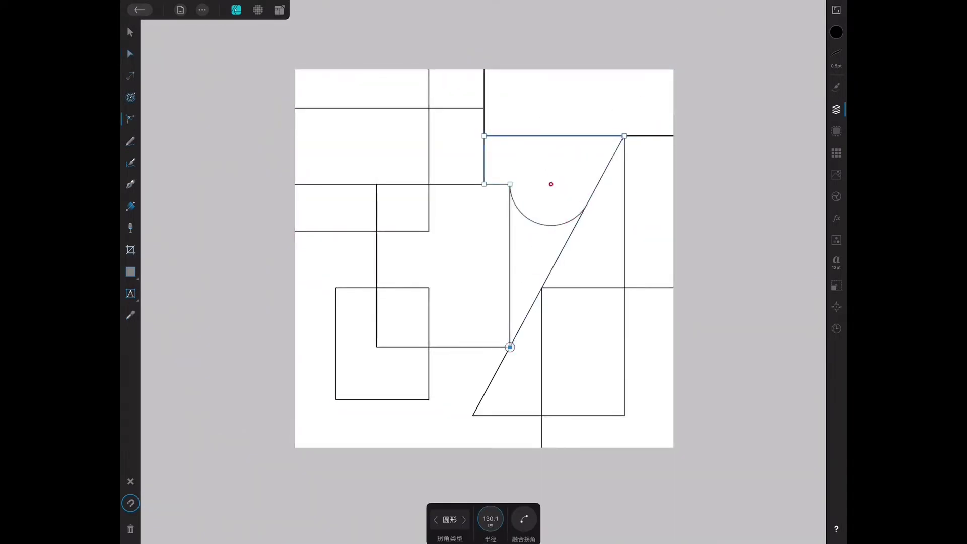
{"action": "left_click_drag", "start_coordinate": [484, 136], "coordinate": [509, 161]}
{"action": "left_click", "coordinate": [519, 306]}
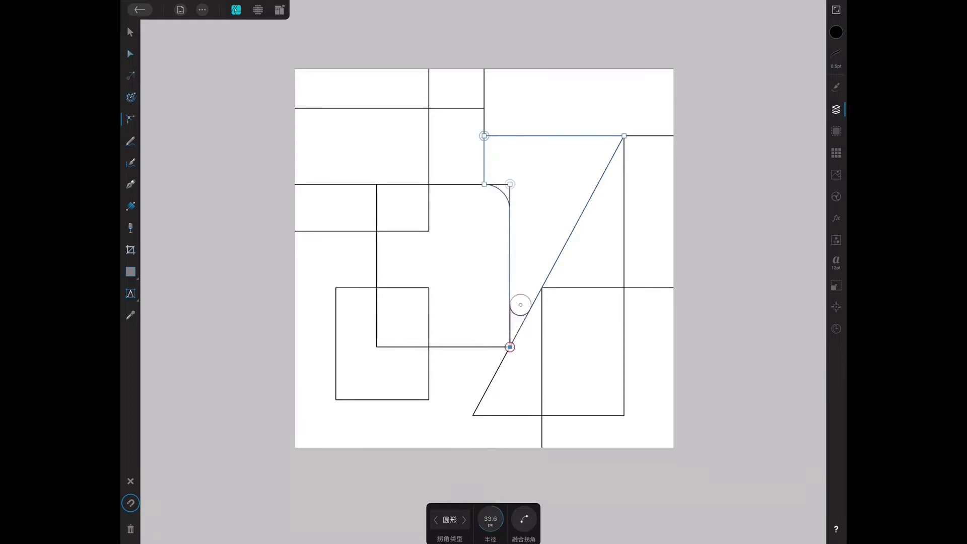
{"action": "left_click", "coordinate": [580, 101]}
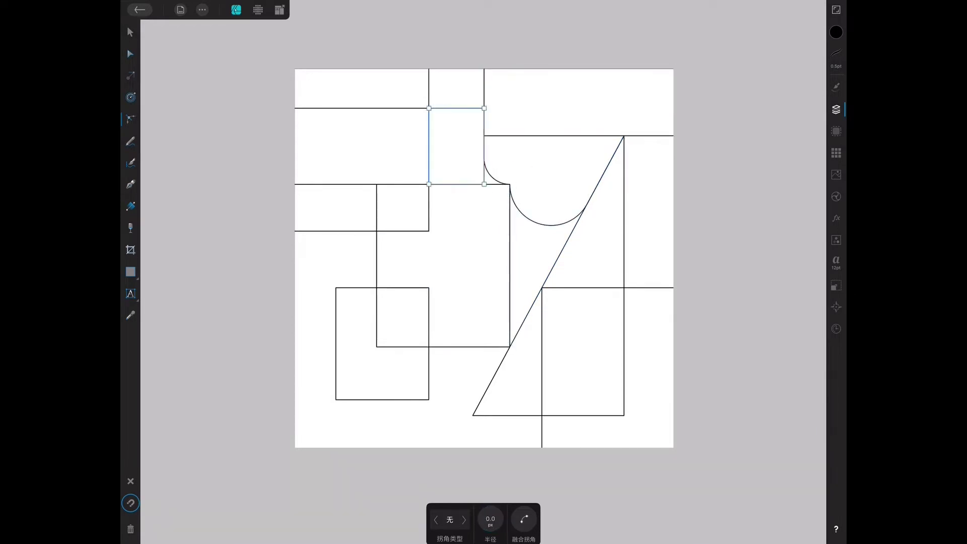
- Give the stepped middle shape a large rounded corner
{"action": "left_click", "coordinate": [469, 262]}
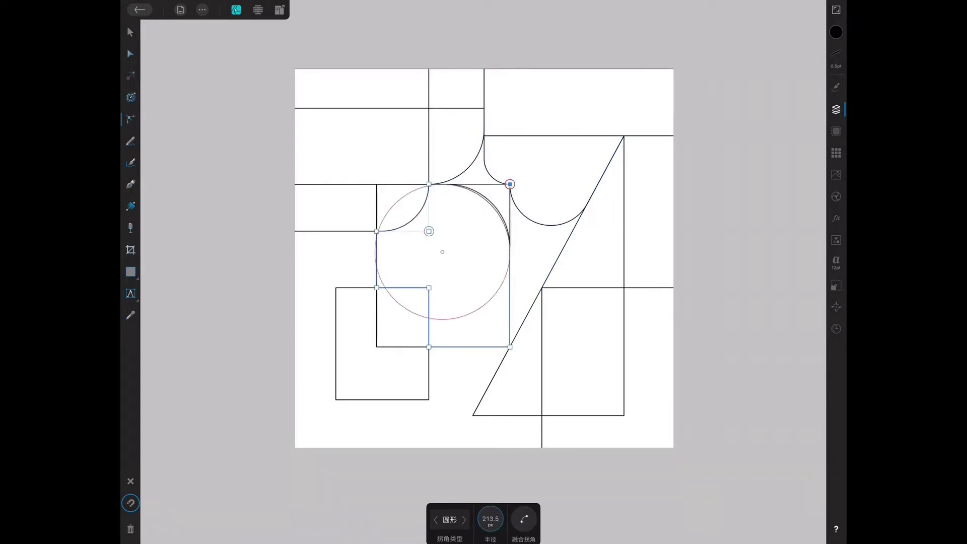
{"action": "left_click", "coordinate": [381, 183]}
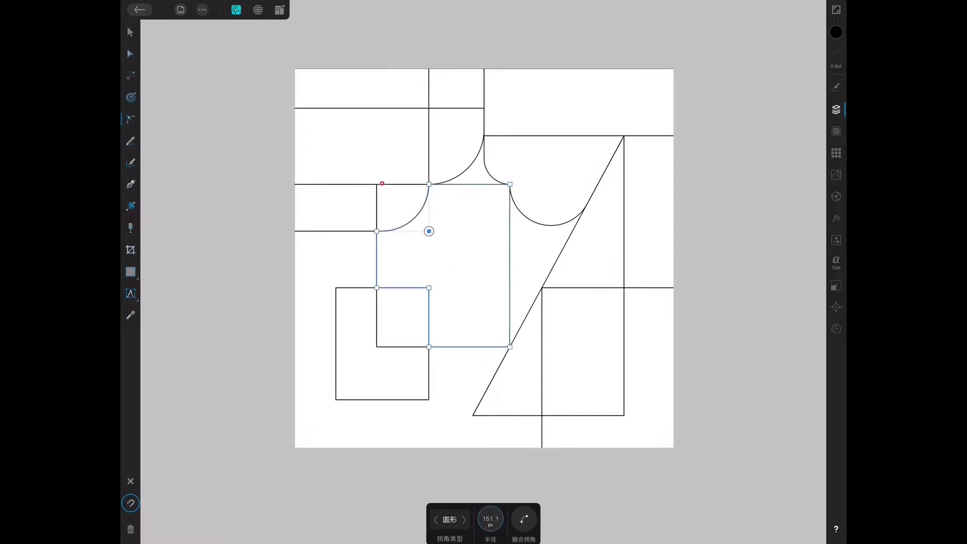
{"action": "left_click", "coordinate": [130, 54]}
{"action": "left_click", "coordinate": [429, 347]}
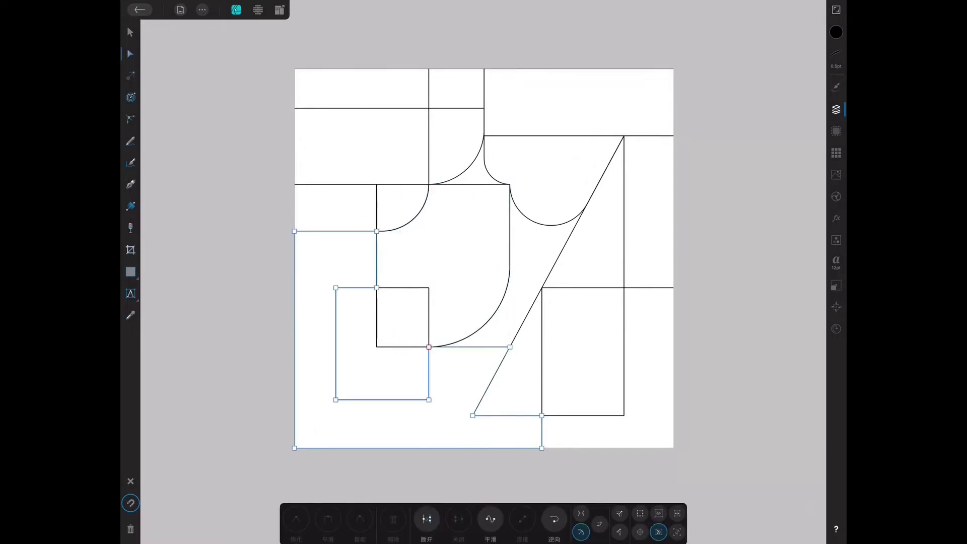
- Select both top corners of the right shape for rounding
{"action": "left_click", "coordinate": [130, 119]}
{"action": "left_click", "coordinate": [605, 227]}
{"action": "left_click_drag", "start_coordinate": [617, 77], "coordinate": [719, 191]}
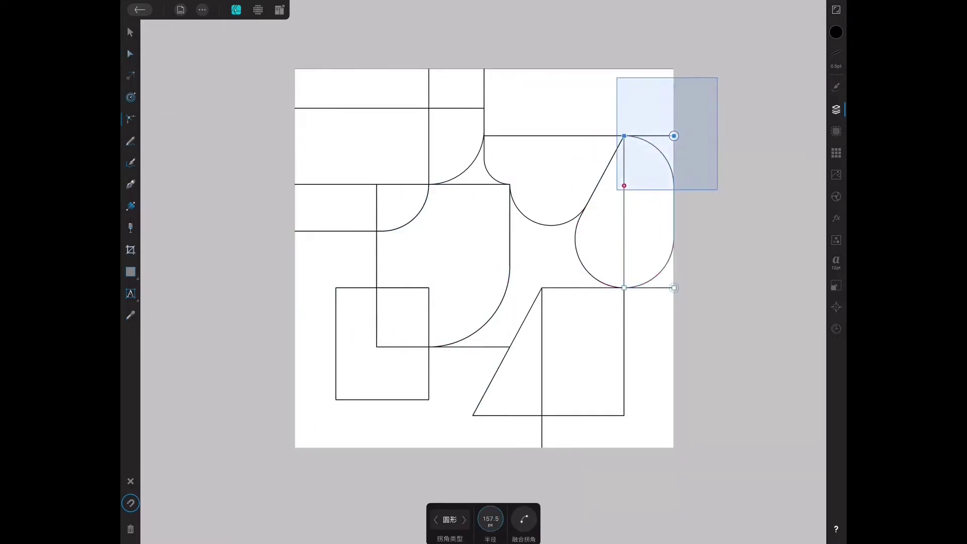
- Reset the rectangle below the top-right one to square, then round its corner into an arc
{"action": "left_click", "coordinate": [485, 135]}
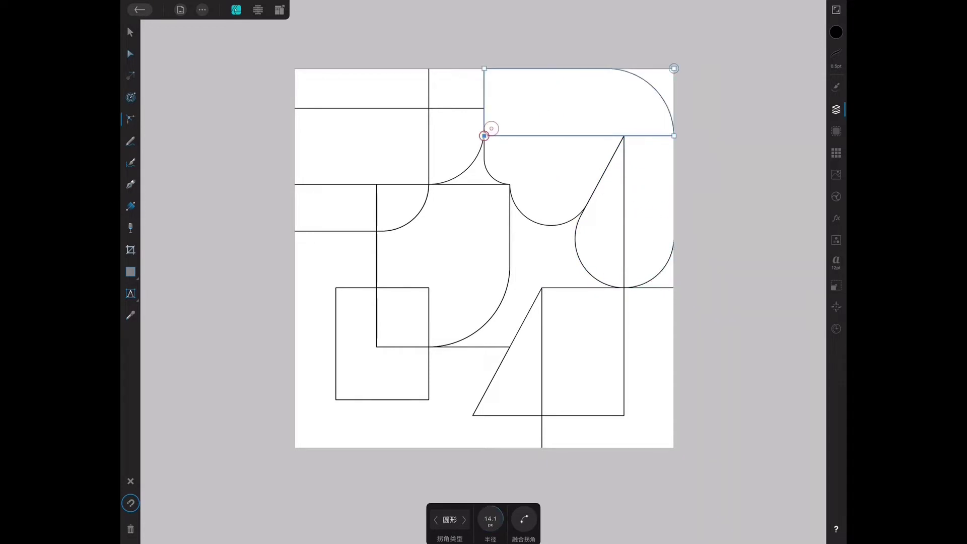
{"action": "left_click", "coordinate": [484, 108]}
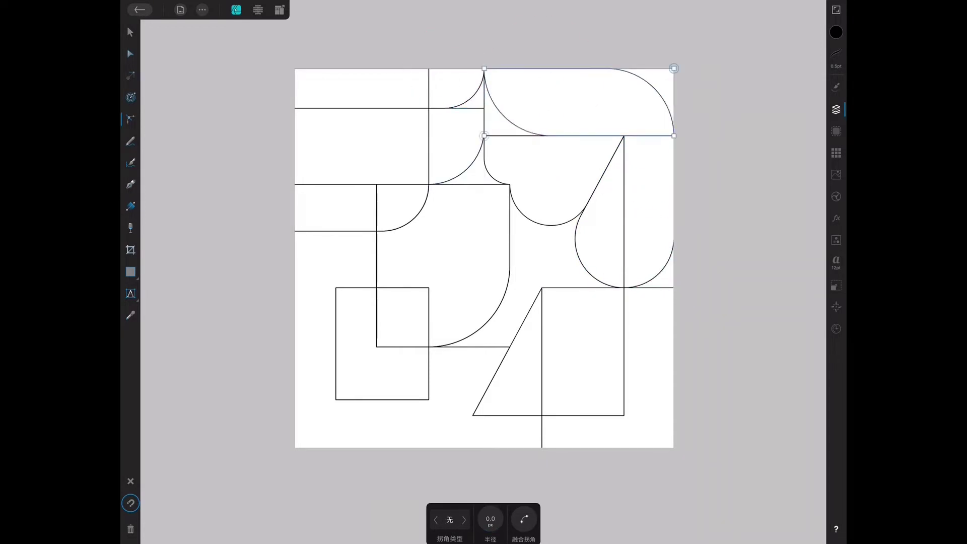
{"action": "left_click", "coordinate": [436, 520]}
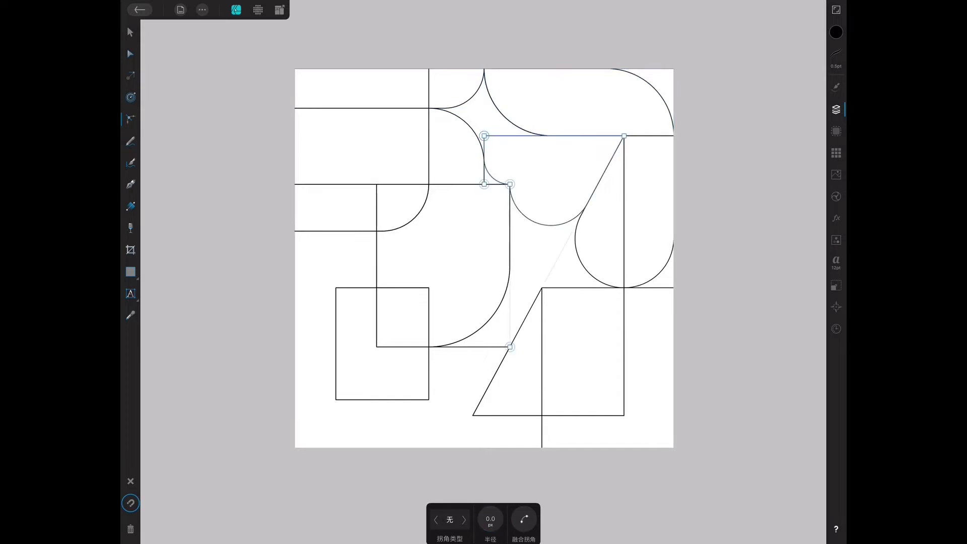
{"action": "left_click", "coordinate": [484, 184]}
{"action": "left_click_drag", "start_coordinate": [484, 108], "coordinate": [456, 136]}
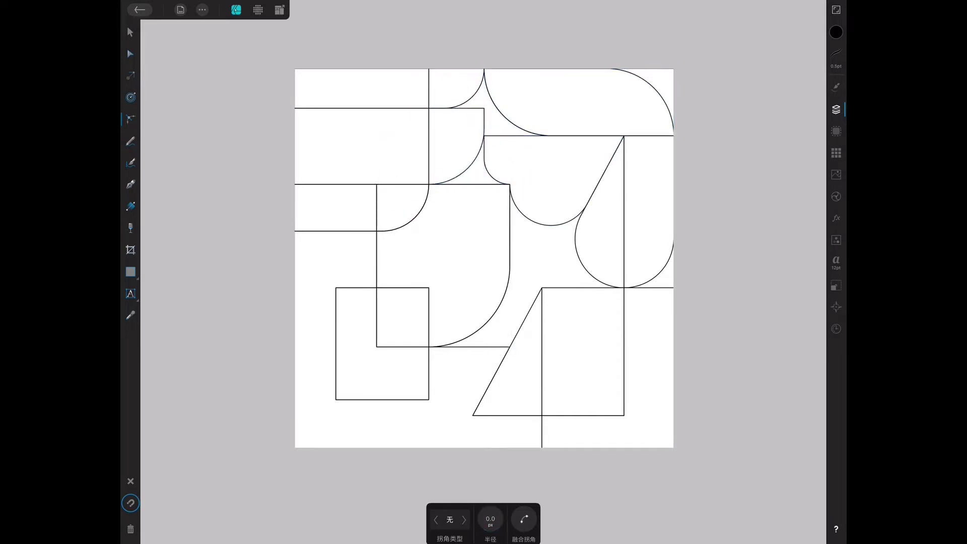
- Round the top-left rectangle's corner and finish the upper-middle shape's large arc
{"action": "left_click", "coordinate": [361, 88]}
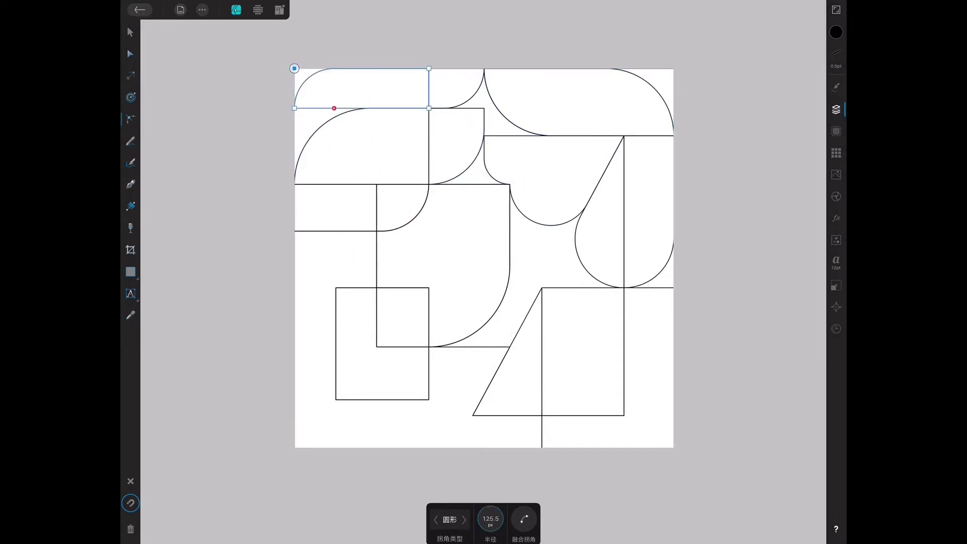
{"action": "left_click_drag", "start_coordinate": [429, 68], "coordinate": [469, 108]}
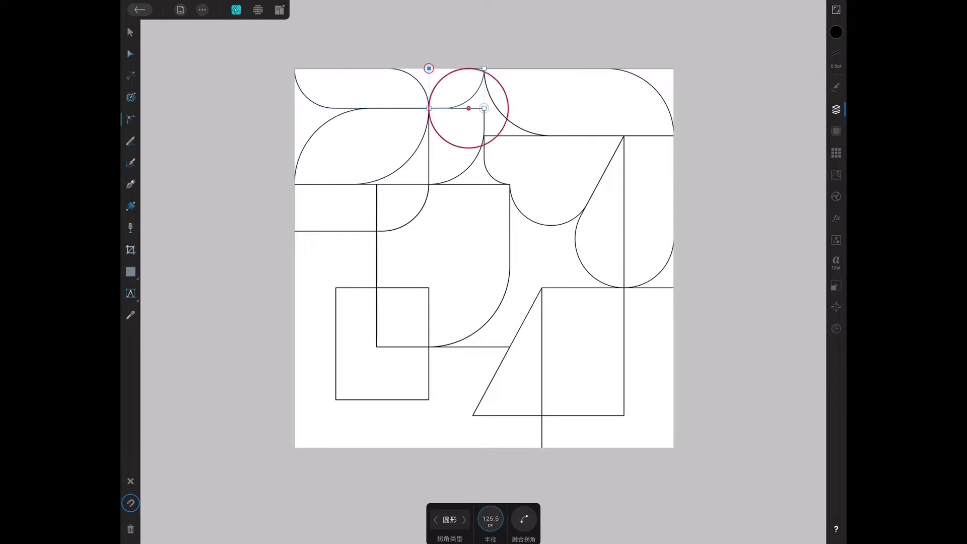
{"action": "left_click_drag", "start_coordinate": [484, 184], "coordinate": [474, 151]}
{"action": "left_click", "coordinate": [400, 209]}
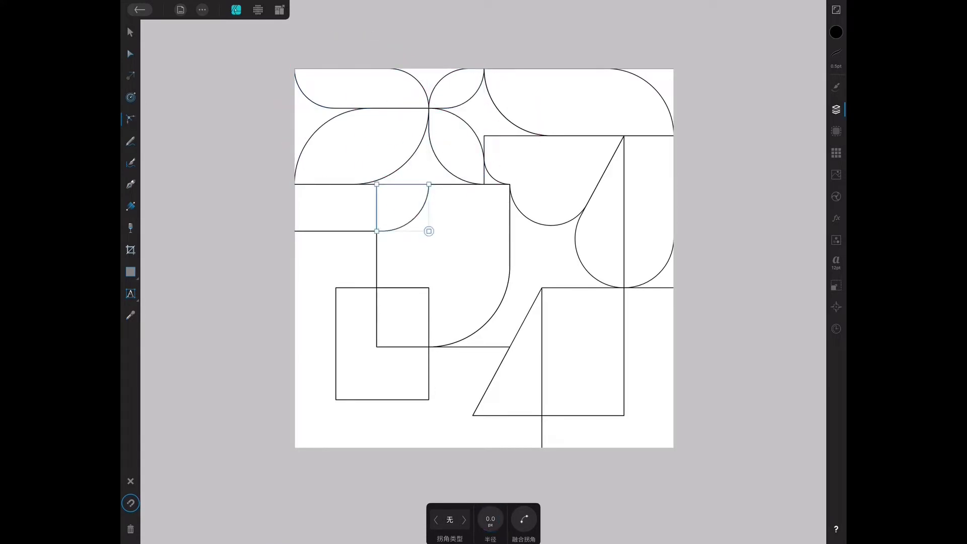
{"action": "left_click_drag", "start_coordinate": [555, 352], "coordinate": [403, 151]}
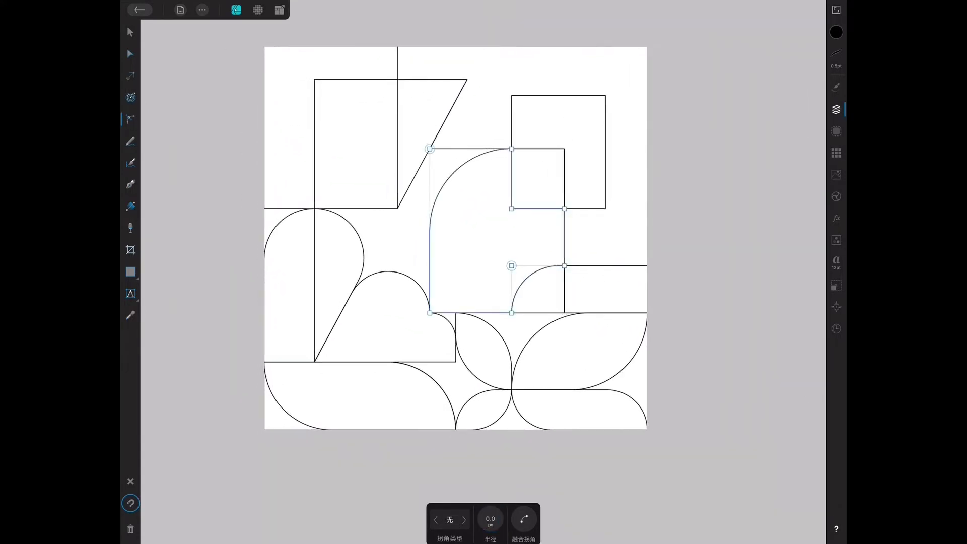
- Round the large top-right region's corner into a big arc
{"action": "left_click", "coordinate": [625, 126]}
{"action": "left_click_drag", "start_coordinate": [648, 47], "coordinate": [555, 141]}
{"action": "left_click", "coordinate": [538, 179]}
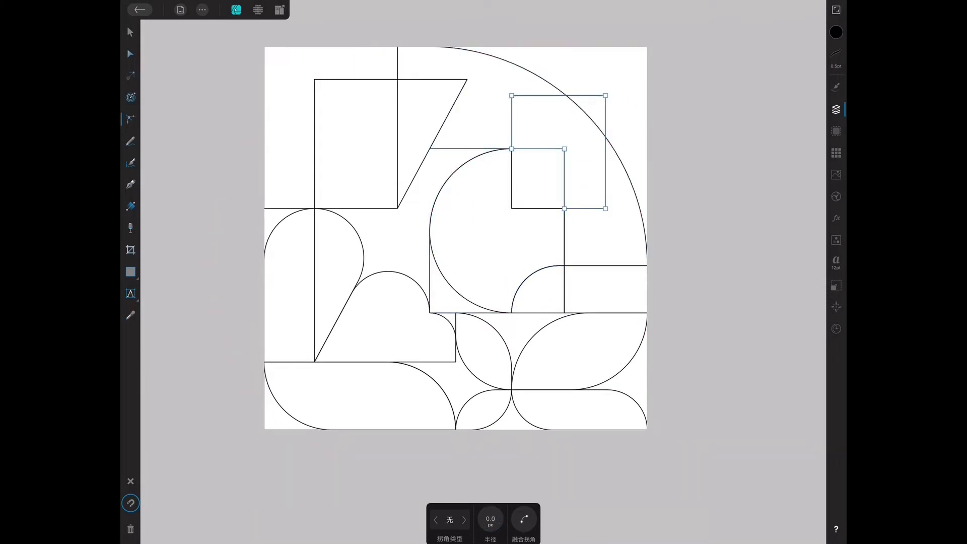
{"action": "left_click", "coordinate": [504, 71]}
{"action": "left_click", "coordinate": [429, 266]}
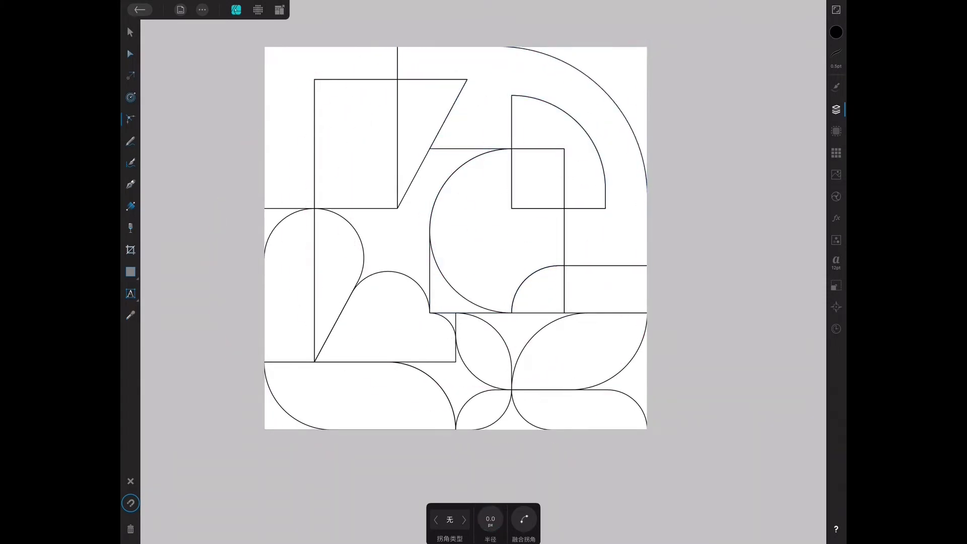
- Round the corners of the circle-and-square shape and the quarter-circle shape
{"action": "left_click_drag", "start_coordinate": [512, 265], "coordinate": [559, 313]}
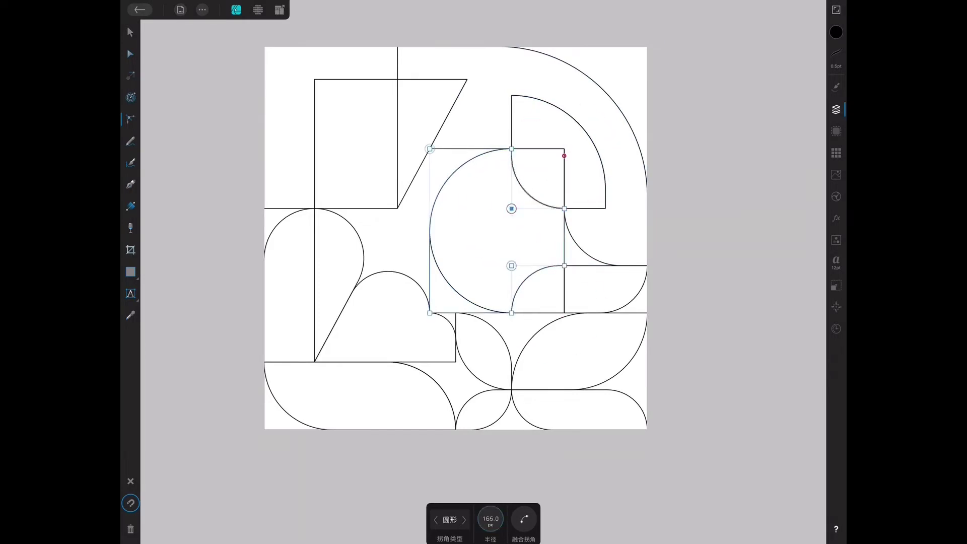
{"action": "left_click", "coordinate": [579, 126]}
{"action": "left_click_drag", "start_coordinate": [564, 149], "coordinate": [512, 201]}
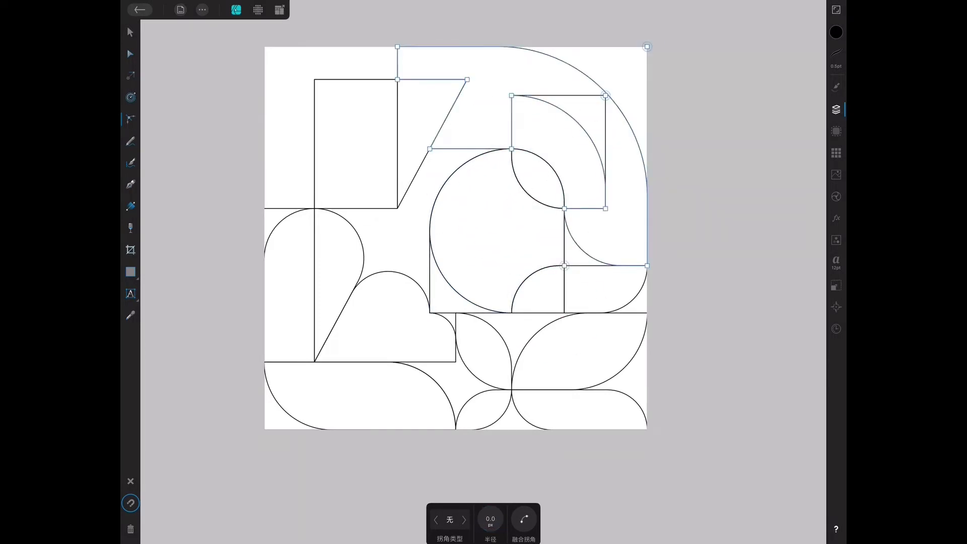
{"action": "left_click_drag", "start_coordinate": [605, 95], "coordinate": [560, 141]}
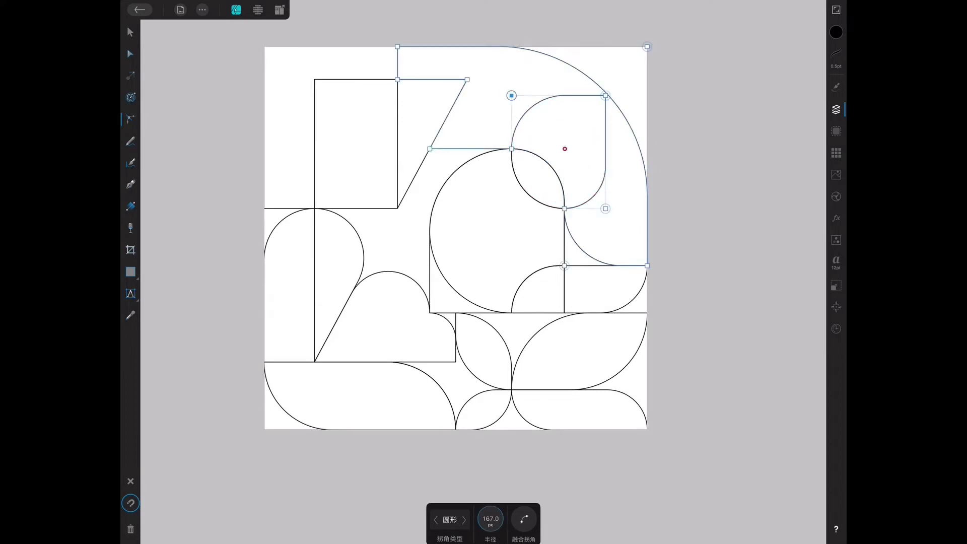
- Round the outer shape's top-left corner and the inner shape's bottom-left corner into arcs
{"action": "left_click", "coordinate": [648, 47]}
{"action": "scroll", "coordinate": [694, 109], "scroll_direction": "up", "scroll_amount": 3}
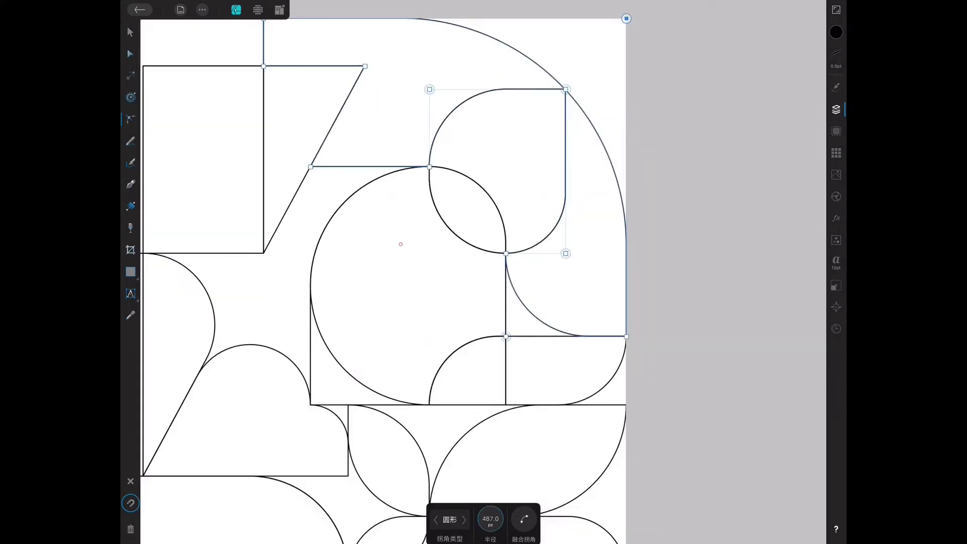
{"action": "scroll", "coordinate": [401, 244], "scroll_direction": "down", "scroll_amount": 5}
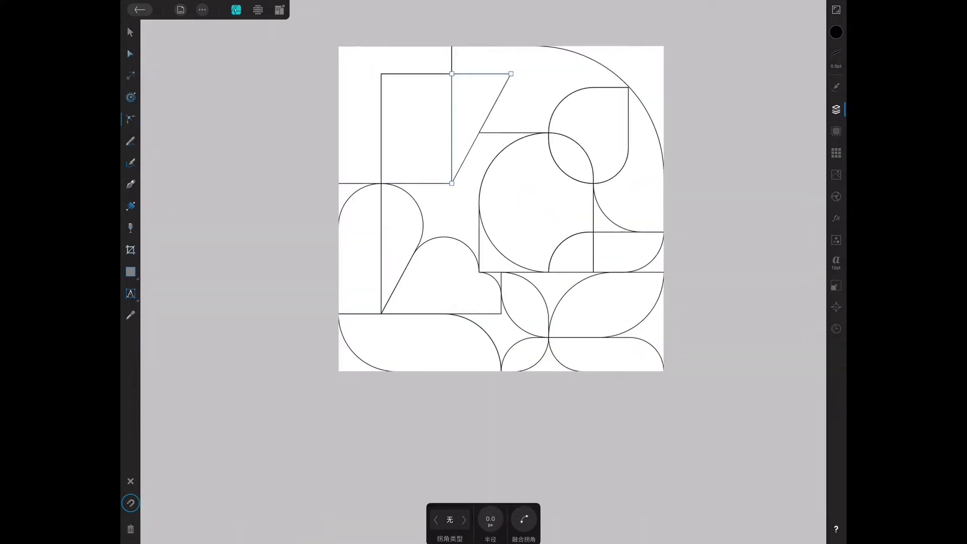
{"action": "mouse_move", "coordinate": [452, 46]}
{"action": "left_mouse_down"}
{"action": "mouse_move", "coordinate": [466, 61]}
{"action": "mouse_move", "coordinate": [452, 73]}
{"action": "left_mouse_up"}
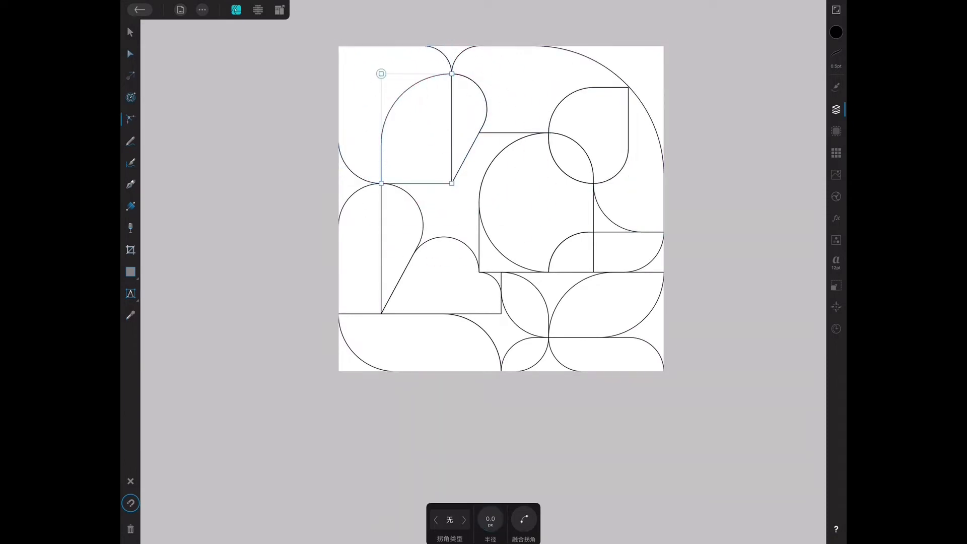
{"action": "left_click_drag", "start_coordinate": [381, 183], "coordinate": [404, 161]}
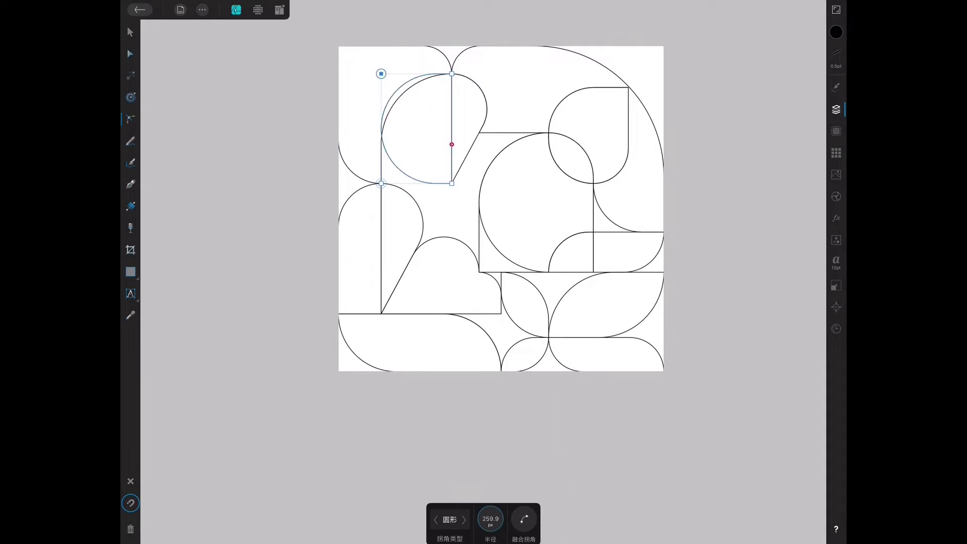
- Round a top corner of the large top-right shape
{"action": "left_click", "coordinate": [361, 116]}
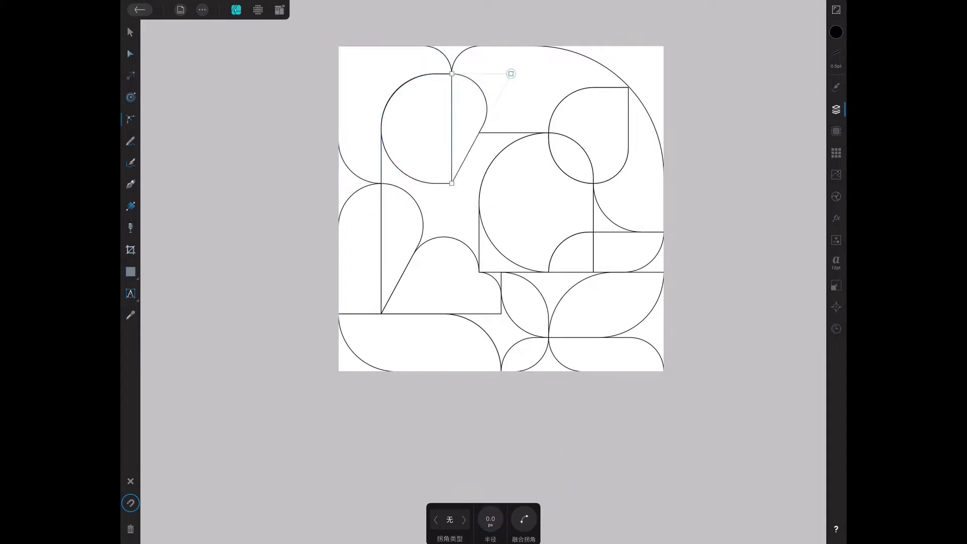
{"action": "left_click", "coordinate": [519, 105]}
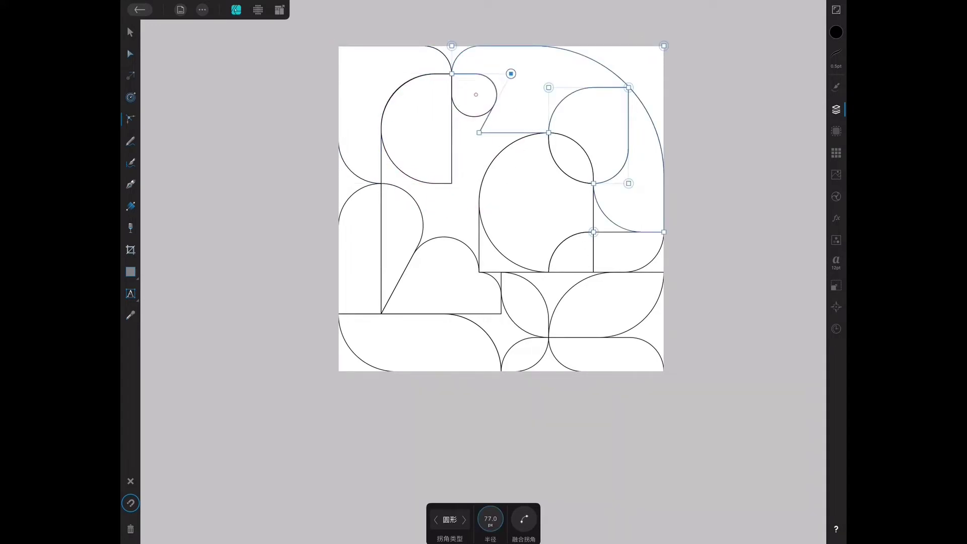
{"action": "left_click_drag", "start_coordinate": [479, 133], "coordinate": [504, 110]}
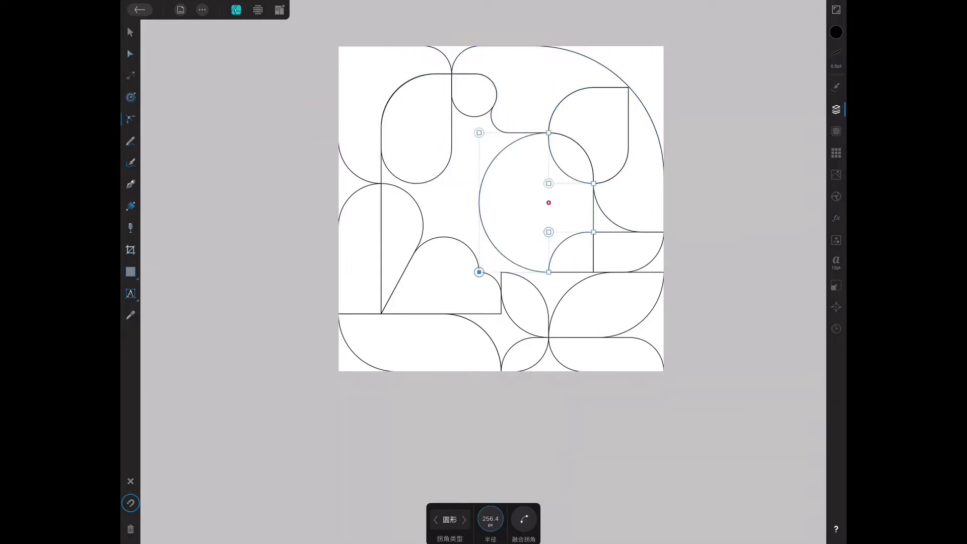
{"action": "left_click", "coordinate": [131, 272]}
{"action": "left_click", "coordinate": [836, 109]}
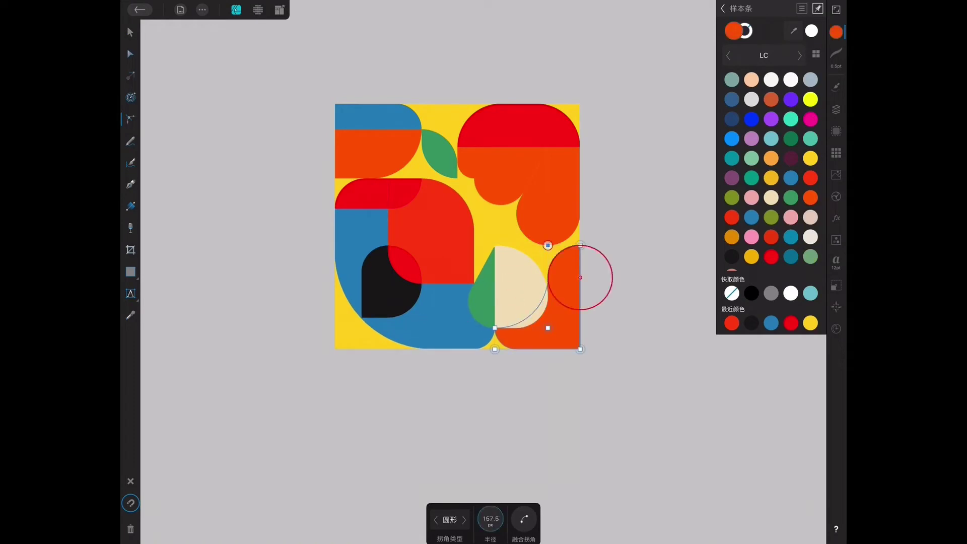
- Undo the last corner-radius change so the blocks return to sharp corners
{"action": "key", "text": "ctrl+z"}
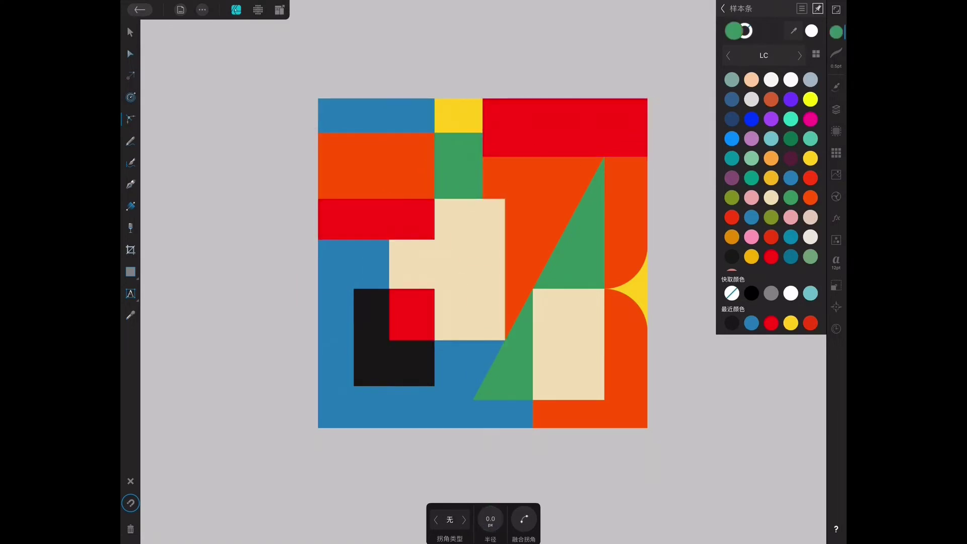
- Draw a cream rectangle over the top yellow gap and delete the two empty curve layers
{"action": "left_click", "coordinate": [131, 272]}
{"action": "left_click_drag", "start_coordinate": [435, 98], "coordinate": [483, 132]}
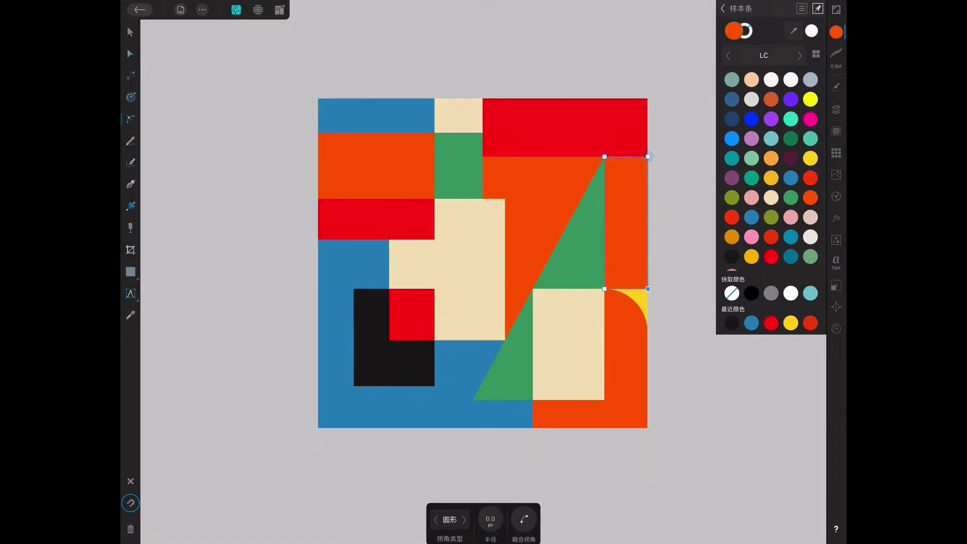
{"action": "left_click", "coordinate": [837, 109]}
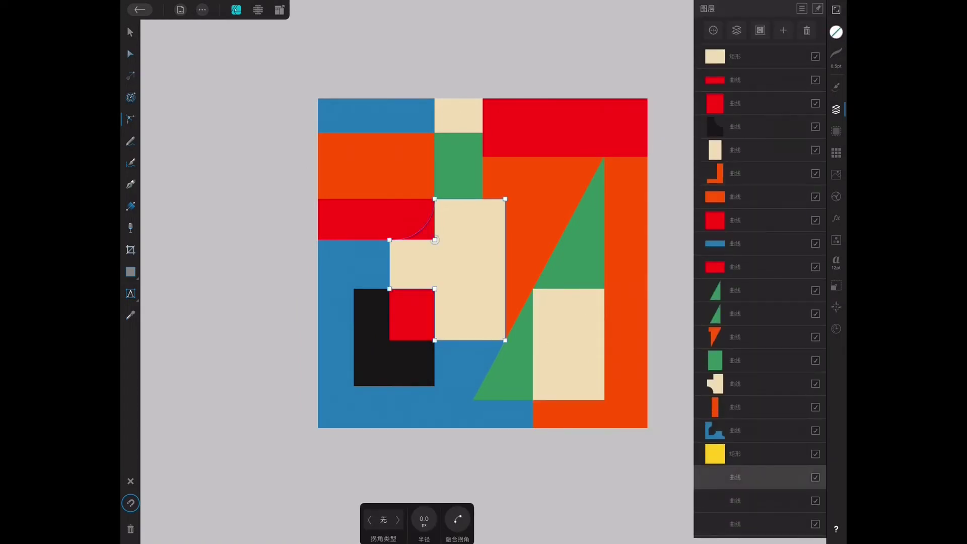
{"action": "left_click", "coordinate": [459, 116]}
{"action": "left_click", "coordinate": [806, 31]}
{"action": "left_click", "coordinate": [836, 110]}
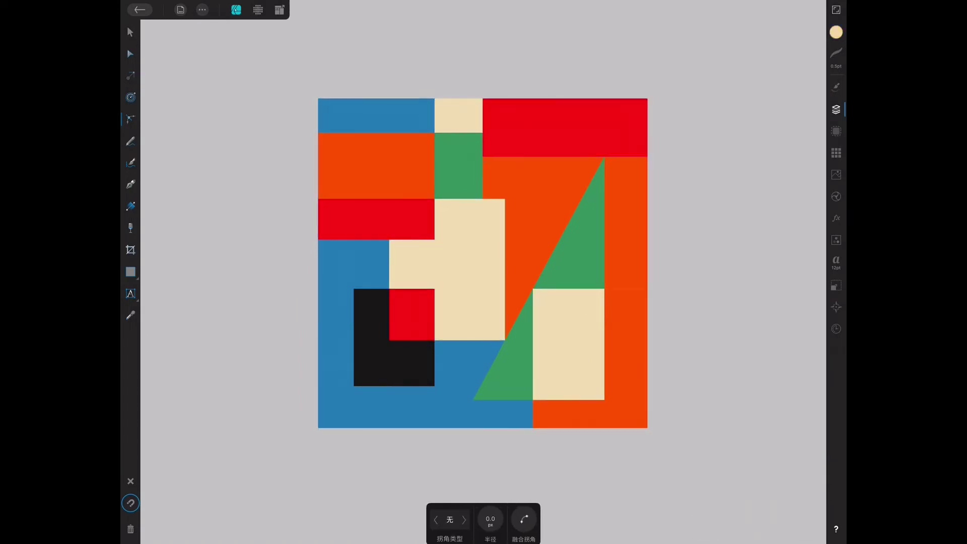
- Make the top cream rectangle orange, and the area beside the triangle and top red rectangle black
{"action": "scroll", "coordinate": [476, 301], "scroll_direction": "down", "scroll_amount": 3}
{"action": "left_click", "coordinate": [457, 186]}
{"action": "left_click", "coordinate": [837, 32]}
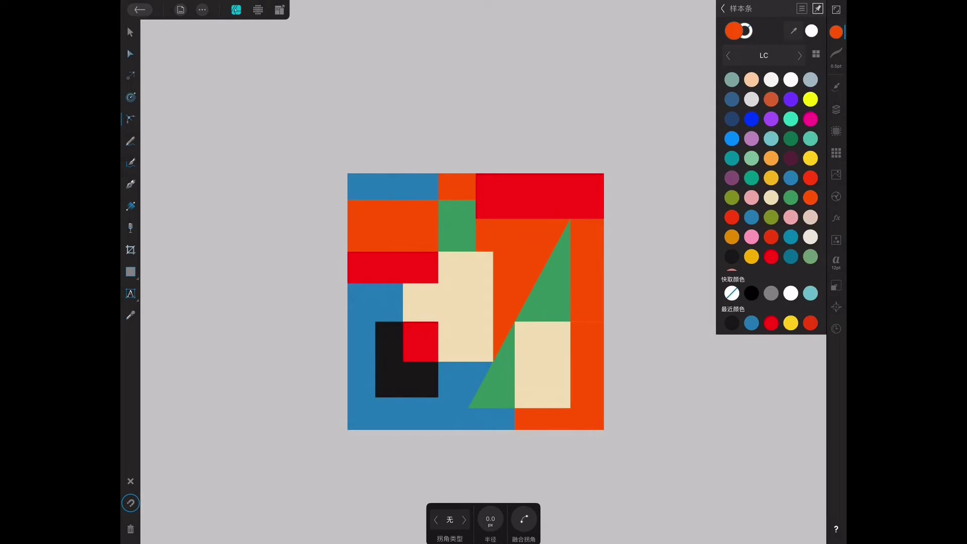
{"action": "left_click", "coordinate": [504, 242]}
{"action": "left_click", "coordinate": [792, 323]}
{"action": "left_click", "coordinate": [732, 323]}
{"action": "left_click", "coordinate": [539, 197]}
{"action": "left_click", "coordinate": [732, 323]}
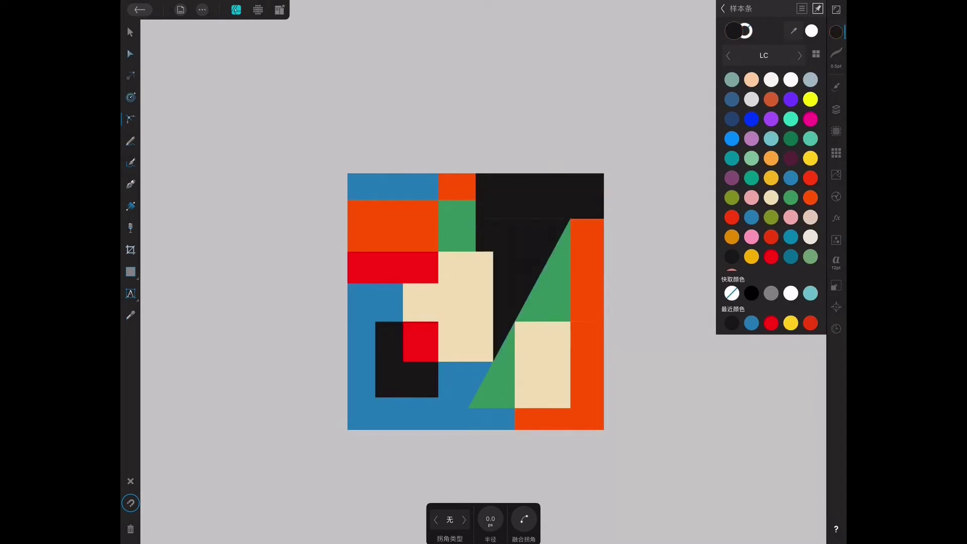
- Step back through fill changes, trying new colours on the L-shaped block, left block, right strip and triangle
{"action": "scroll", "coordinate": [477, 301], "scroll_direction": "up", "scroll_amount": 1}
{"action": "key", "text": "ctrl+z"}
{"action": "key", "text": "ctrl+z"}
{"action": "key", "text": "ctrl+z"}
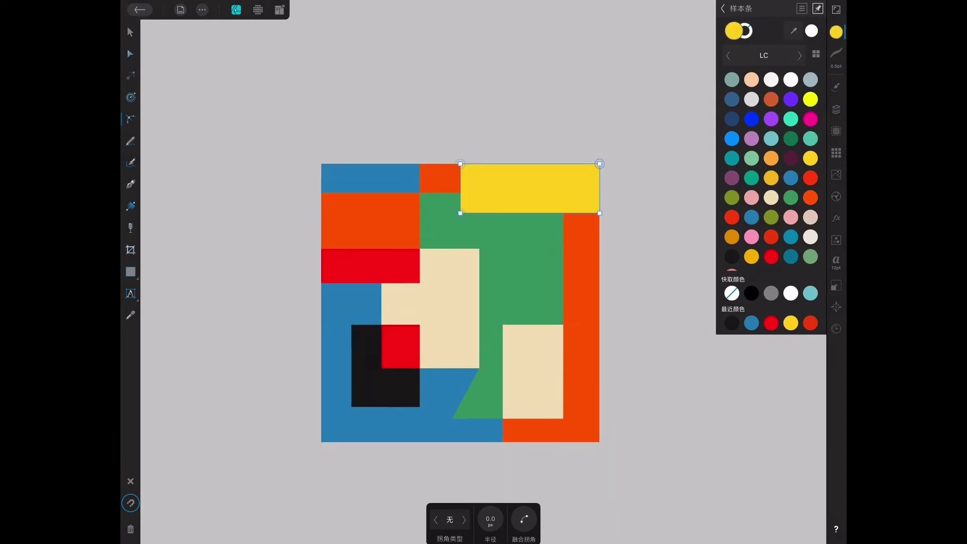
{"action": "key", "text": "ctrl+z"}
{"action": "key", "text": "ctrl+z"}
{"action": "key", "text": "ctrl+z"}
{"action": "key", "text": "ctrl+z"}
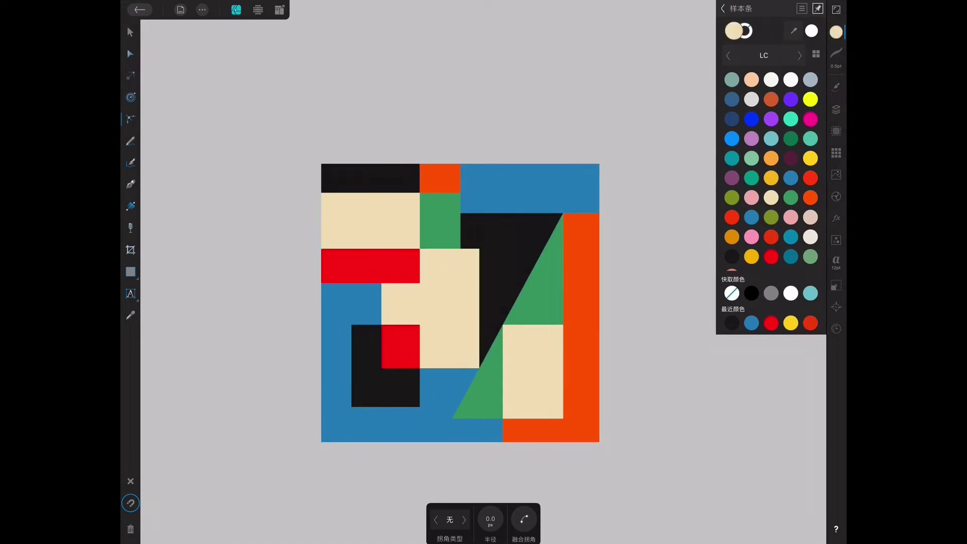
{"action": "key", "text": "ctrl+z"}
{"action": "key", "text": "ctrl+z"}
{"action": "key", "text": "ctrl+z"}
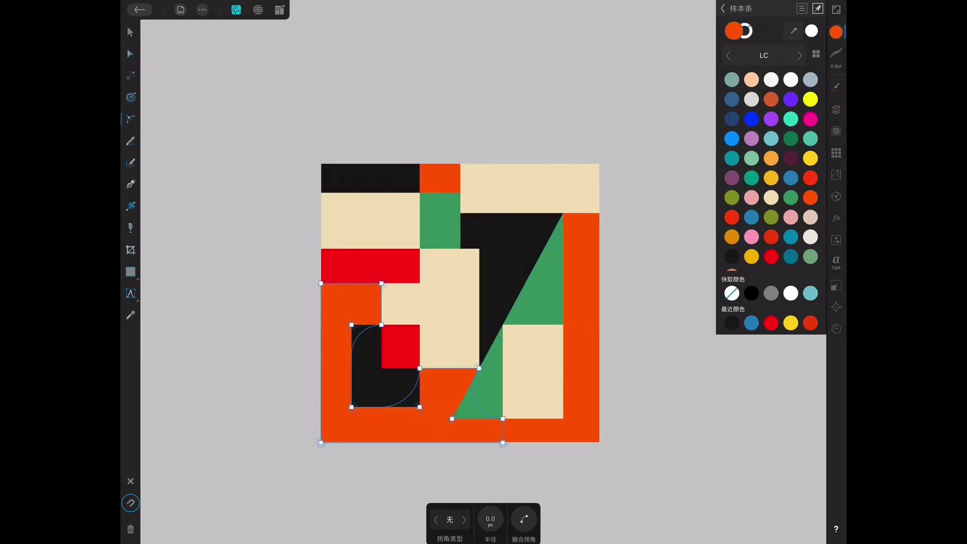
{"action": "key", "text": "ctrl+z"}
{"action": "key", "text": "ctrl+z"}
{"action": "key", "text": "ctrl+z"}
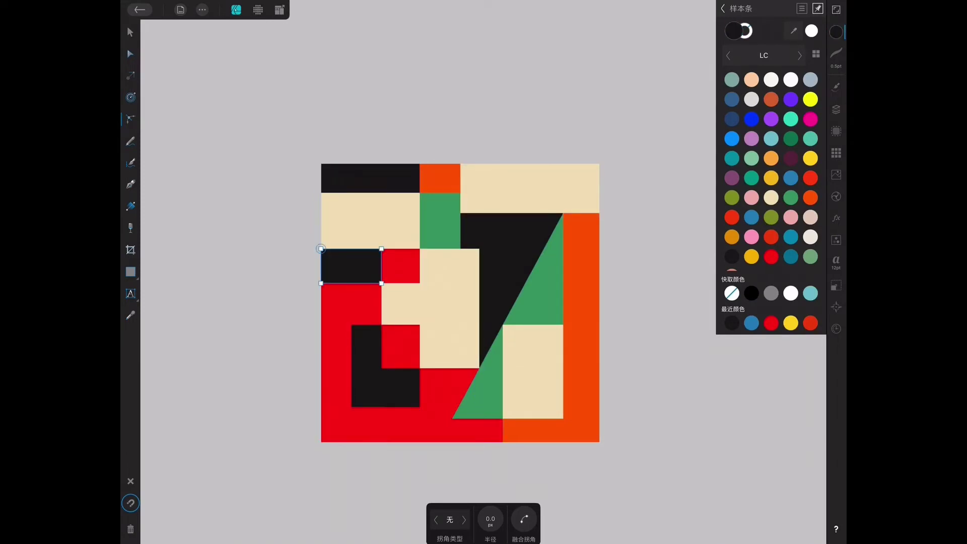
{"action": "key", "text": "ctrl+z"}
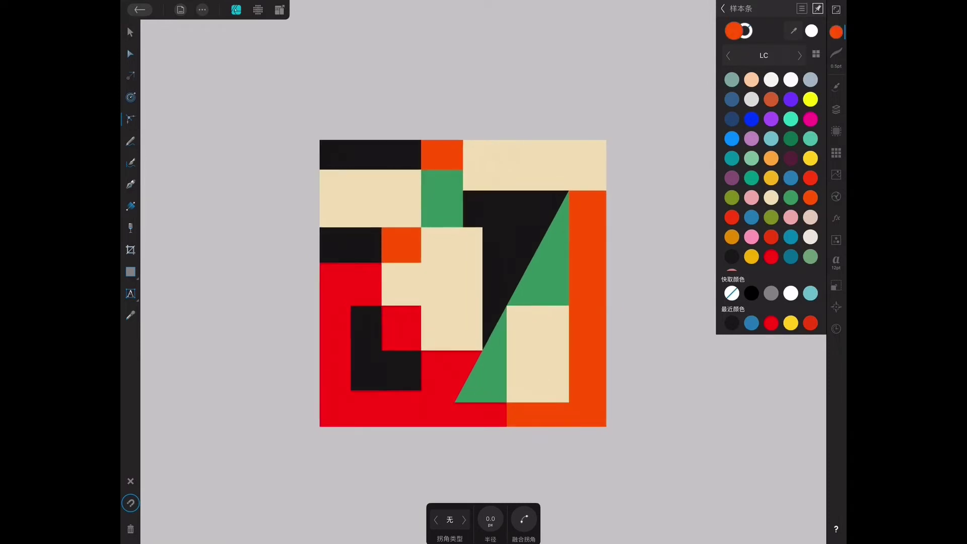
{"action": "key", "text": "ctrl+z"}
{"action": "key", "text": "ctrl+z"}
{"action": "key", "text": "ctrl+z"}
{"action": "key", "text": "ctrl+z"}
{"action": "key", "text": "ctrl+z"}
{"action": "key", "text": "ctrl+z"}
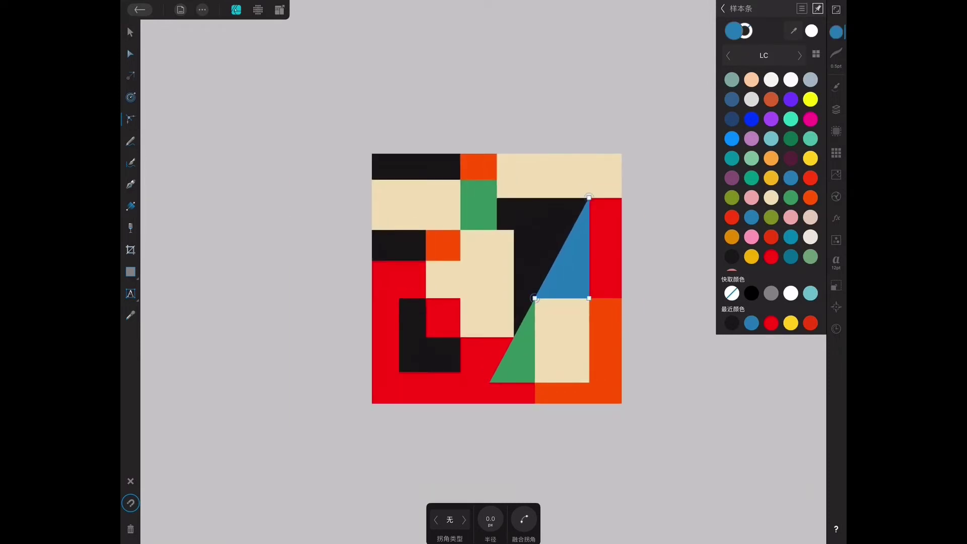
{"action": "key", "text": "ctrl+z"}
- Make the bottom-left rectangle orange, the small squares red and the orange blocks blue
{"action": "key", "text": "ctrl+z"}
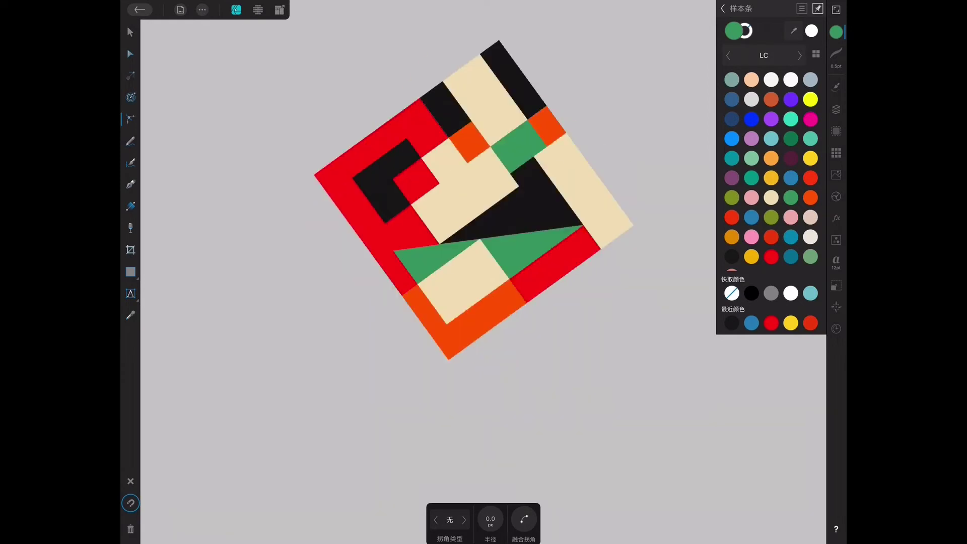
{"action": "key", "text": "ctrl+z"}
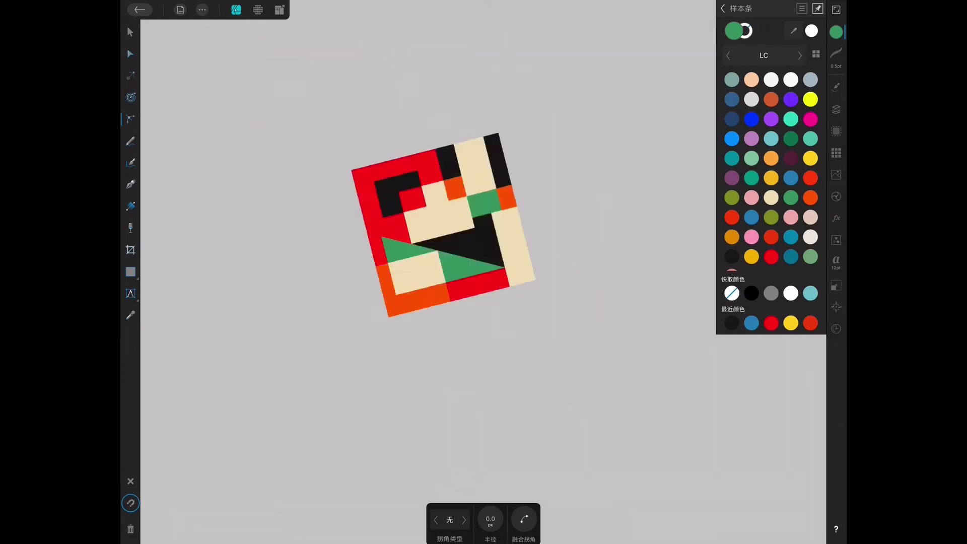
{"action": "key", "text": "ctrl+z"}
{"action": "key", "text": "ctrl+z"}
{"action": "key", "text": "ctrl+z"}
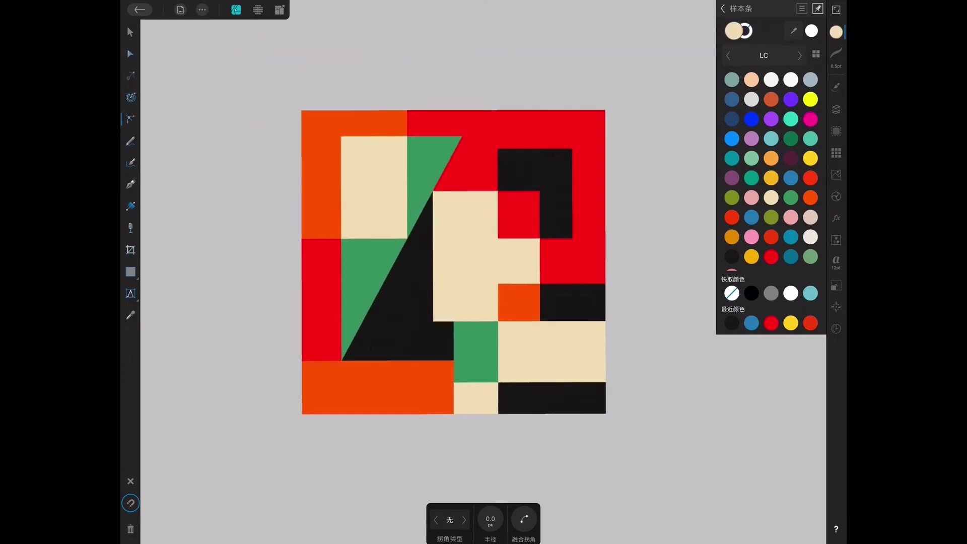
{"action": "key", "text": "ctrl+z"}
{"action": "key", "text": "ctrl+z"}
{"action": "key", "text": "ctrl+z"}
{"action": "key", "text": "ctrl+z"}
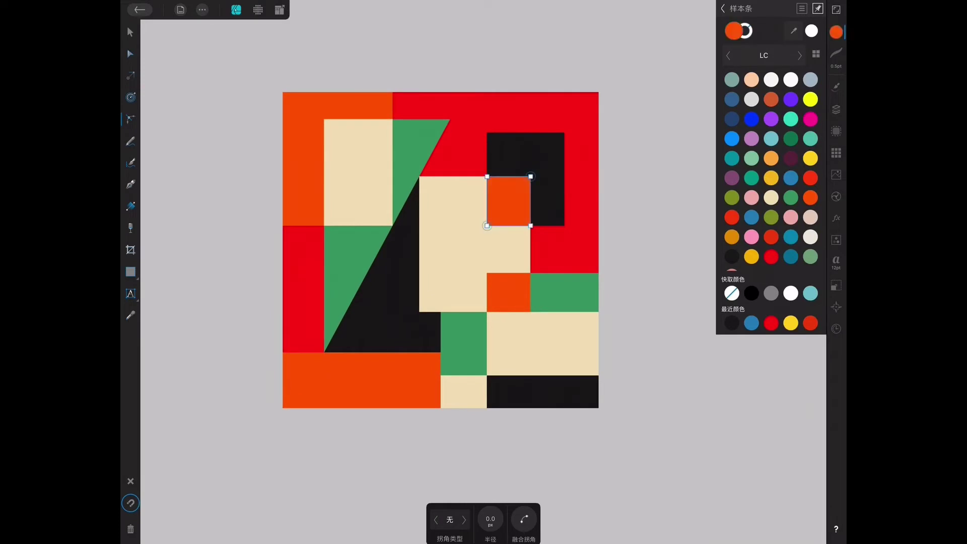
{"action": "key", "text": "ctrl+z"}
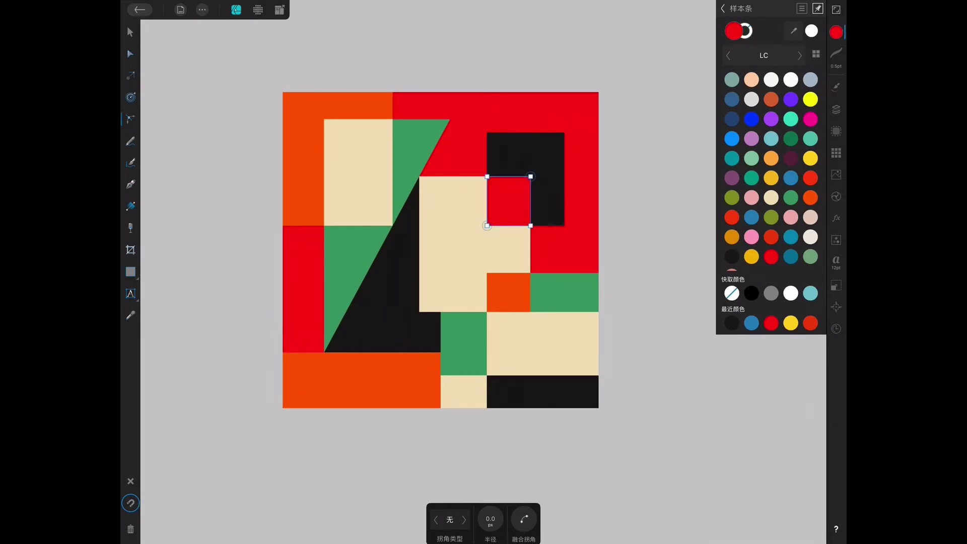
{"action": "key", "text": "ctrl+z"}
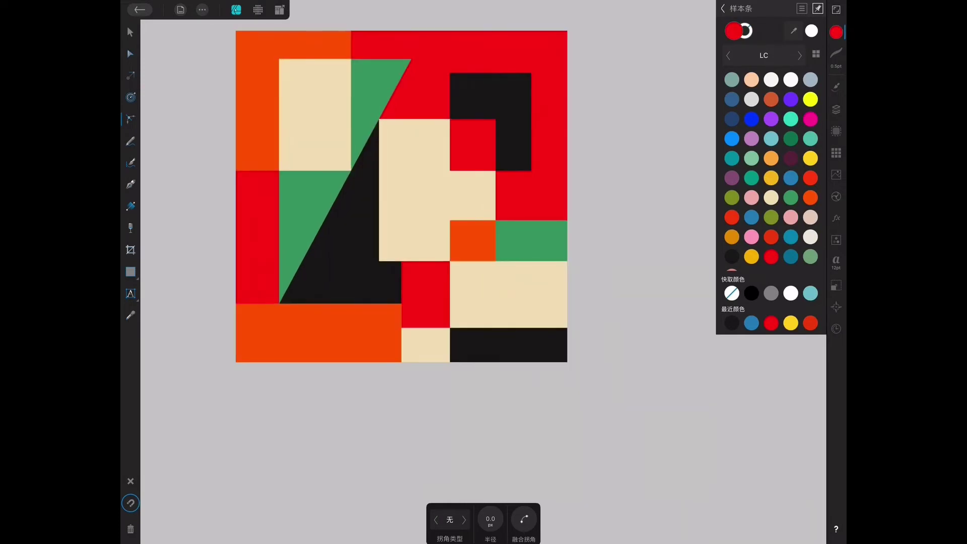
{"action": "key", "text": "ctrl+z"}
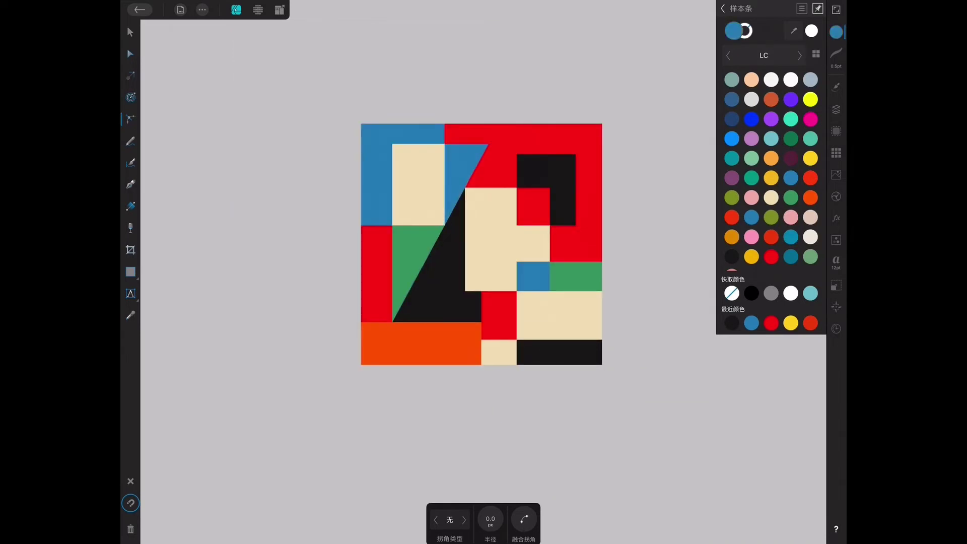
{"action": "key", "text": "ctrl+z"}
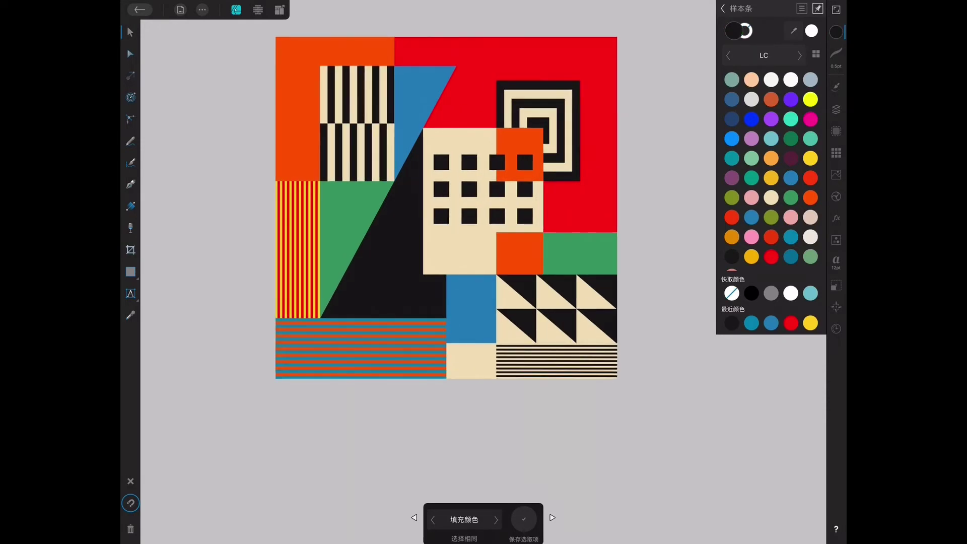
- Undo the accidental stripe stretch and shrink the stripe group about its centre
{"action": "key", "text": "ctrl+z"}
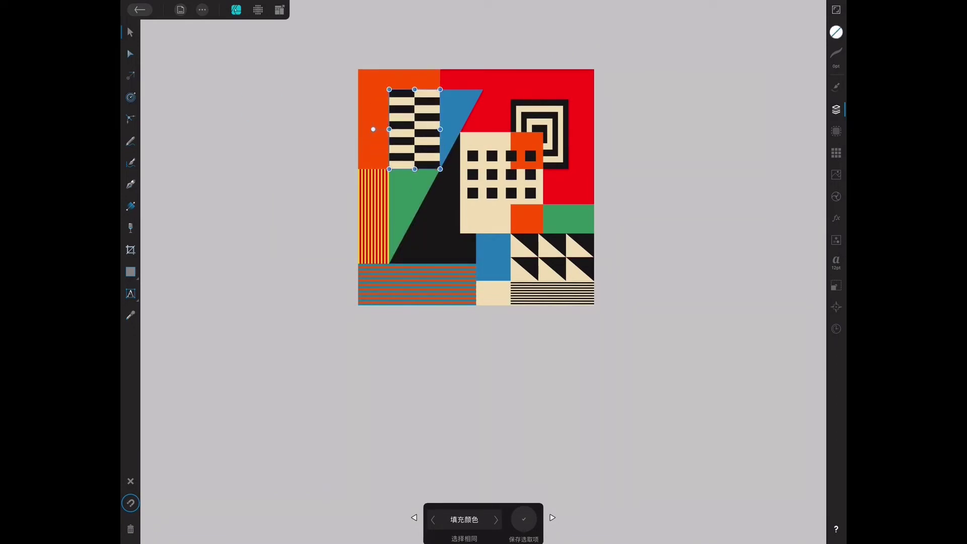
{"action": "key", "text": "ctrl+z"}
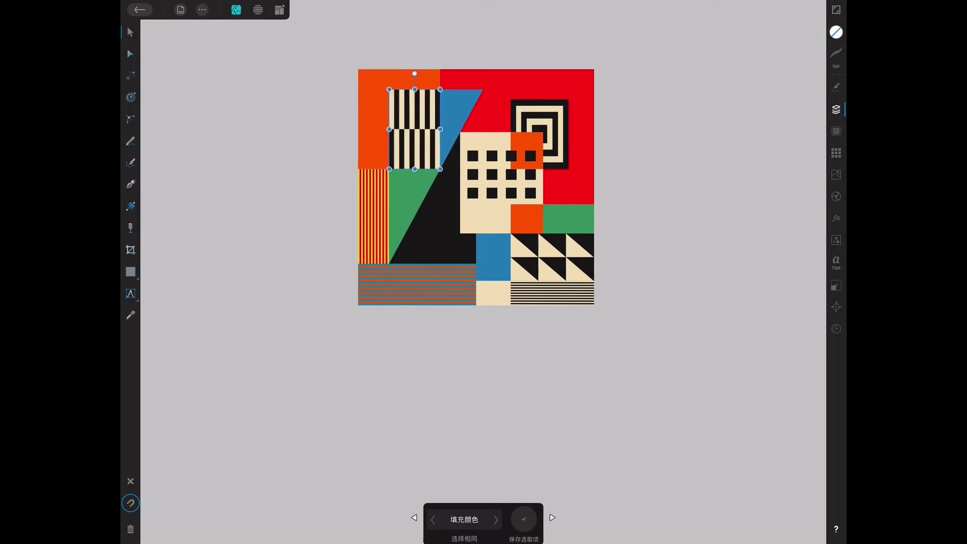
{"action": "left_click_drag", "start_coordinate": [440, 169], "coordinate": [432, 131]}
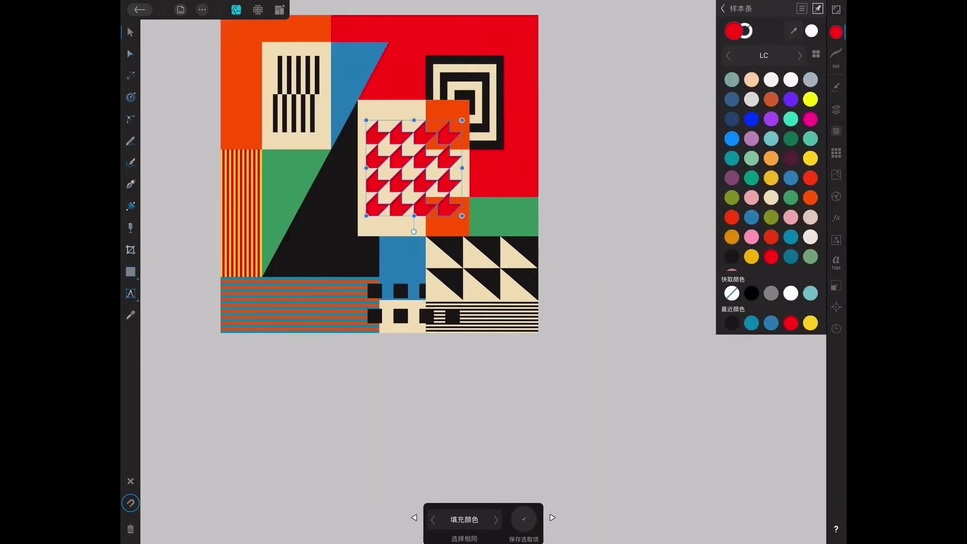
{"action": "key", "text": "Escape"}
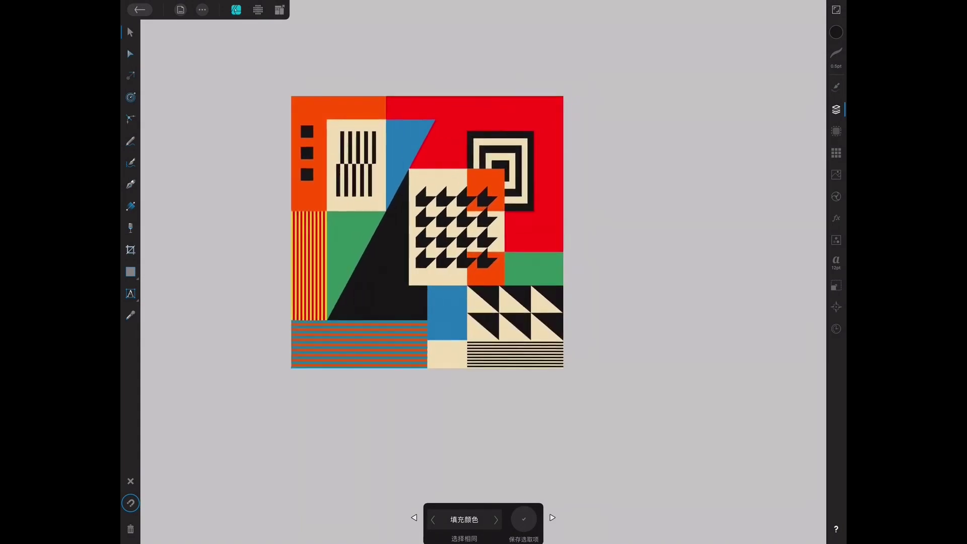
- Rotate the black squares 180° and undo the extra yellow square copies
{"action": "left_click_drag", "start_coordinate": [274, 196], "coordinate": [274, 109]}
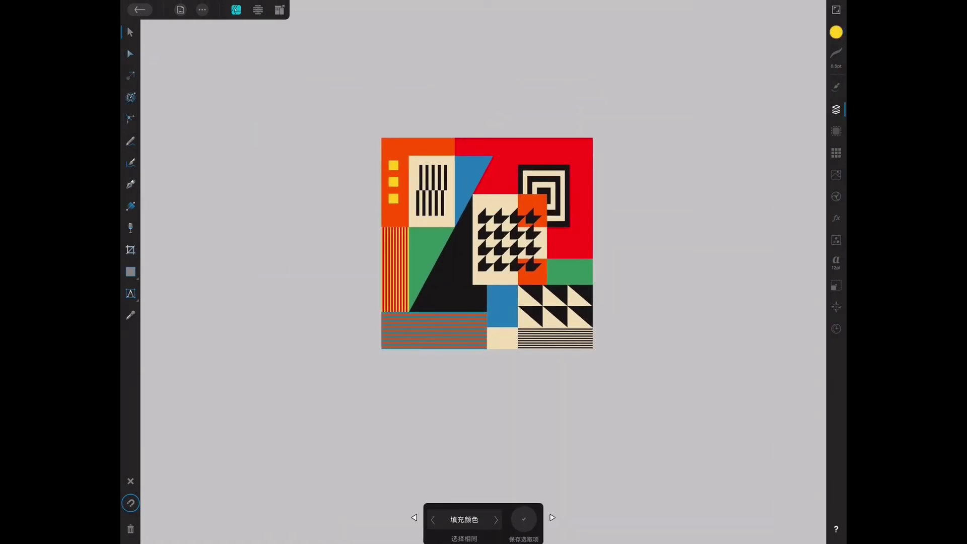
{"action": "left_click_drag", "start_coordinate": [300, 174], "coordinate": [342, 175]}
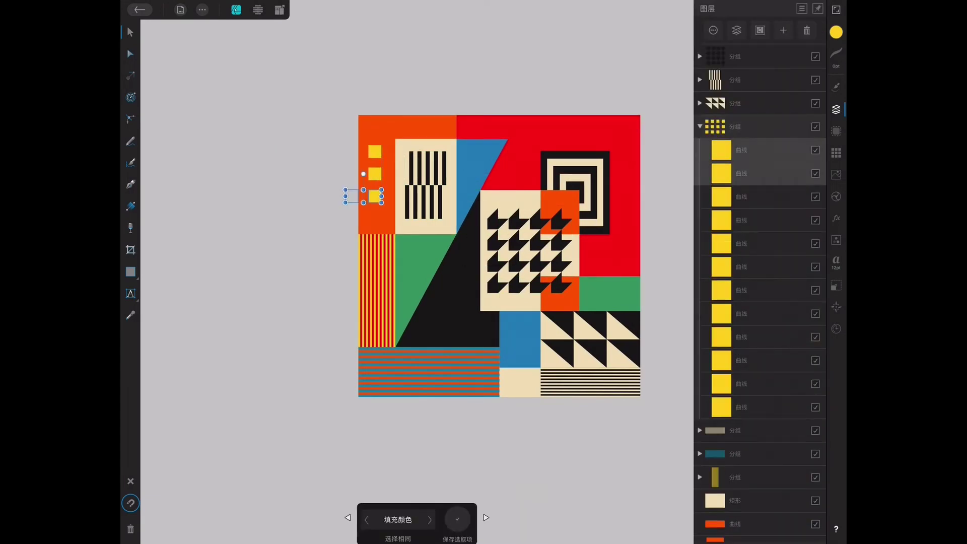
{"action": "key", "text": "ctrl+z"}
{"action": "key", "text": "ctrl+z"}
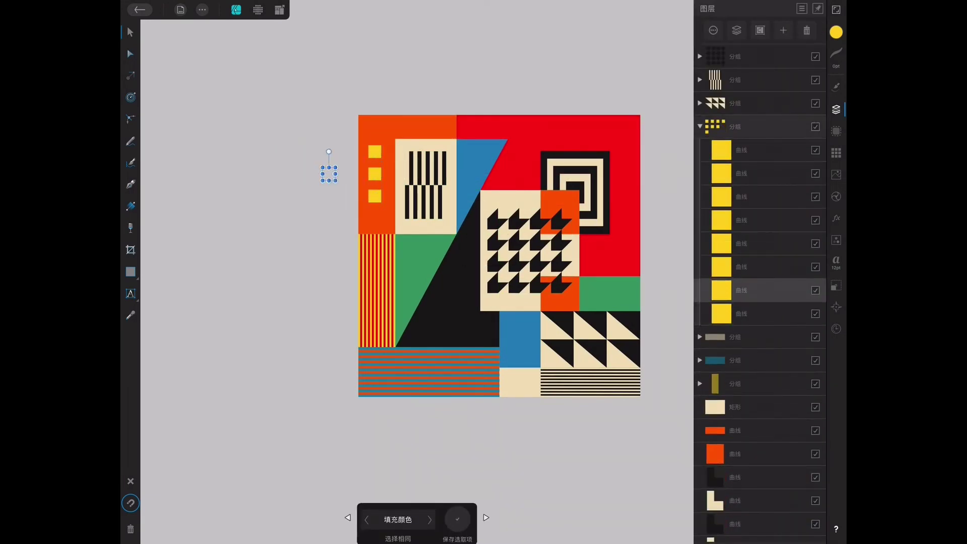
{"action": "key", "text": "ctrl+z"}
{"action": "key", "text": "ctrl+z"}
{"action": "key", "text": "ctrl+z"}
{"action": "key", "text": "ctrl+z"}
{"action": "key", "text": "ctrl+z"}
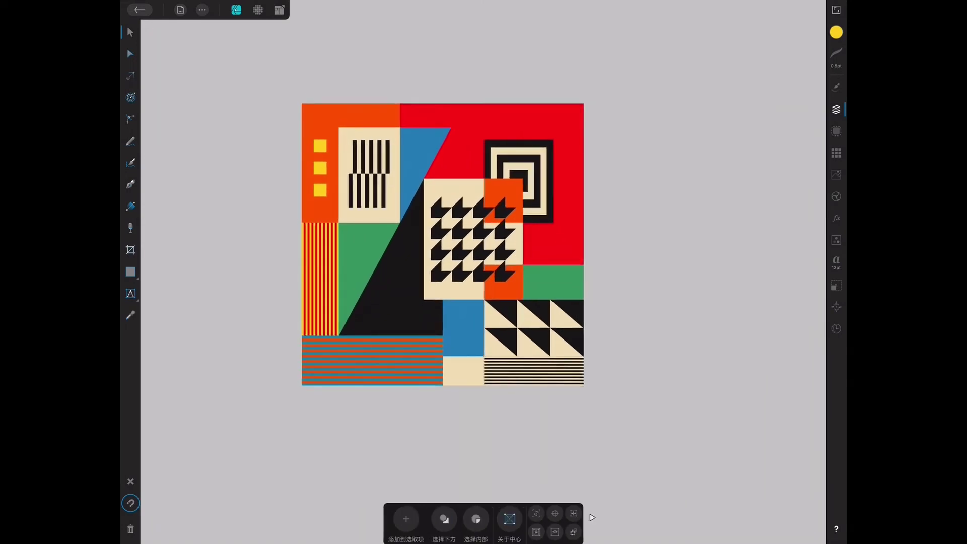
- Give the placed pattern a 1pt yellow outline and move it to the artwork's top edge
{"action": "left_click", "coordinate": [837, 153]}
{"action": "left_click", "coordinate": [473, 232]}
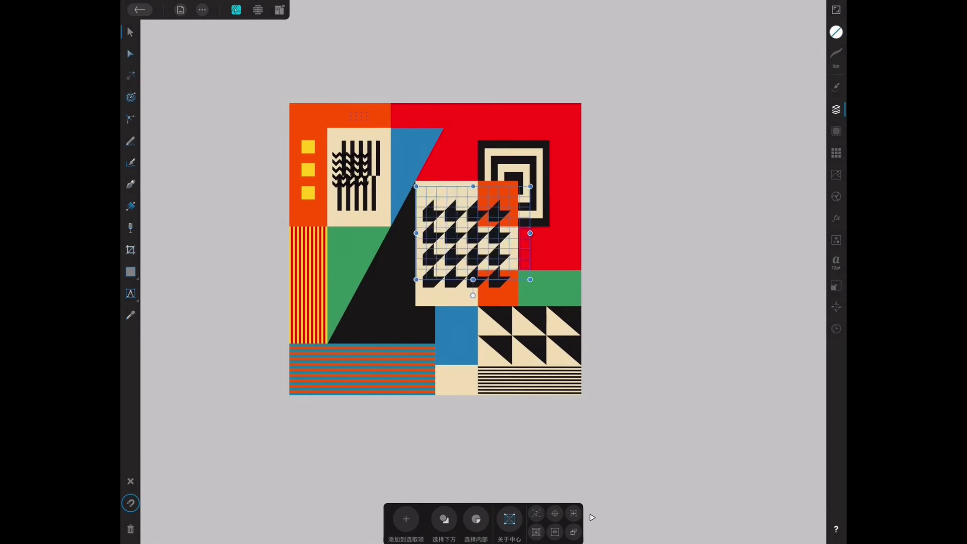
{"action": "left_click", "coordinate": [836, 52]}
{"action": "left_click_drag", "start_coordinate": [729, 76], "coordinate": [733, 77]}
{"action": "left_click", "coordinate": [837, 31]}
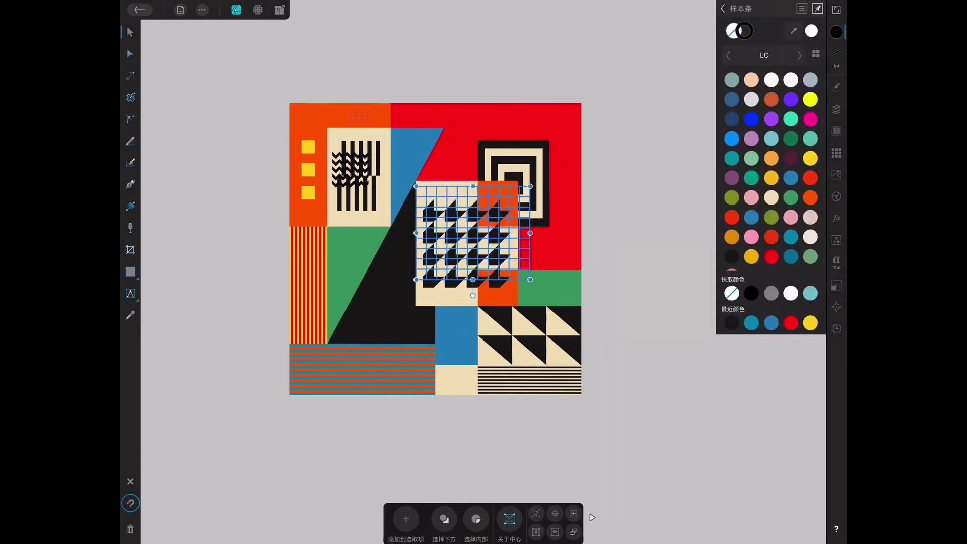
{"action": "left_click", "coordinate": [745, 30]}
{"action": "left_click", "coordinate": [811, 323]}
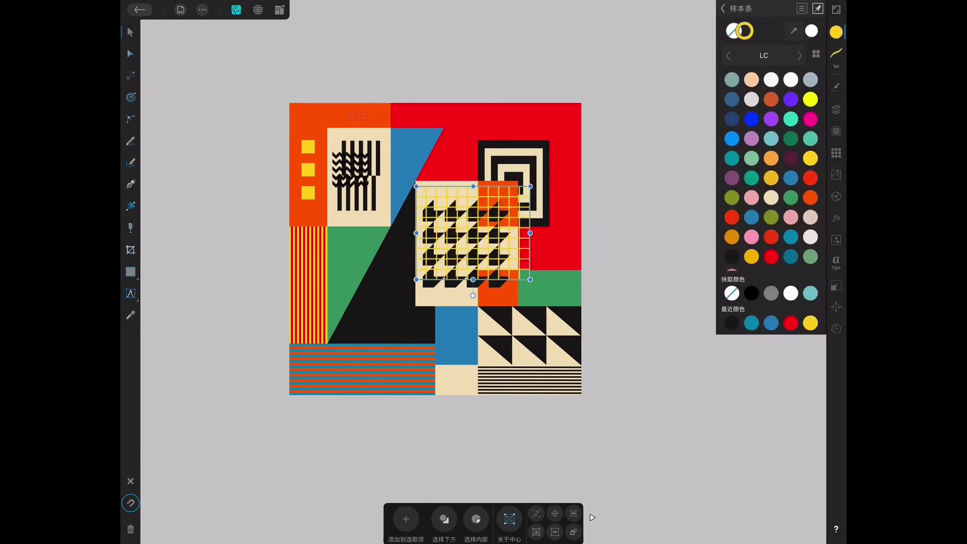
{"action": "mouse_move", "coordinate": [474, 233]}
{"action": "left_mouse_down"}
{"action": "mouse_move", "coordinate": [511, 83]}
{"action": "mouse_move", "coordinate": [426, 129]}
{"action": "mouse_move", "coordinate": [547, 98]}
{"action": "mouse_move", "coordinate": [309, 92]}
{"action": "left_mouse_up"}
- Stretch the zigzag to fill the cream panel and select all of its curves
{"action": "left_click_drag", "start_coordinate": [369, 188], "coordinate": [391, 227]}
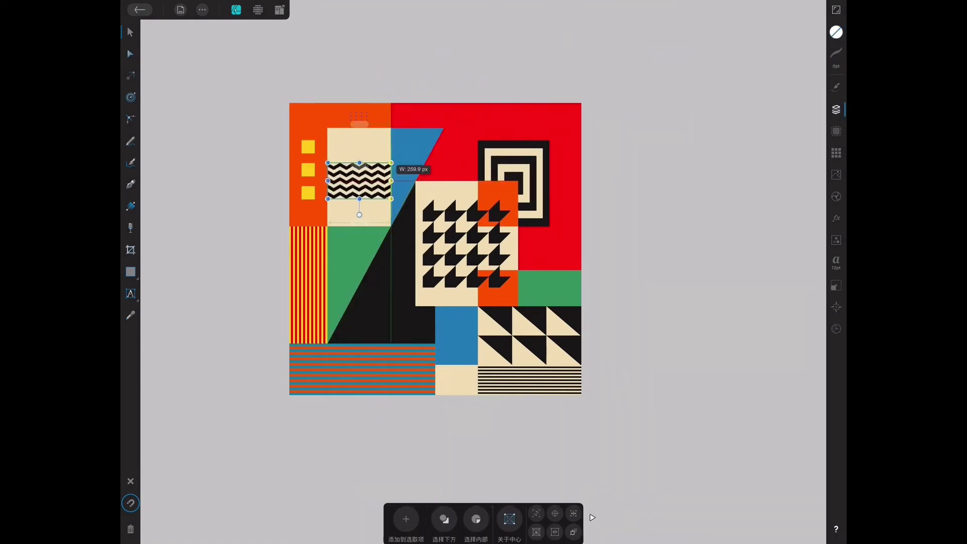
{"action": "left_click", "coordinate": [836, 286]}
{"action": "left_click", "coordinate": [836, 109]}
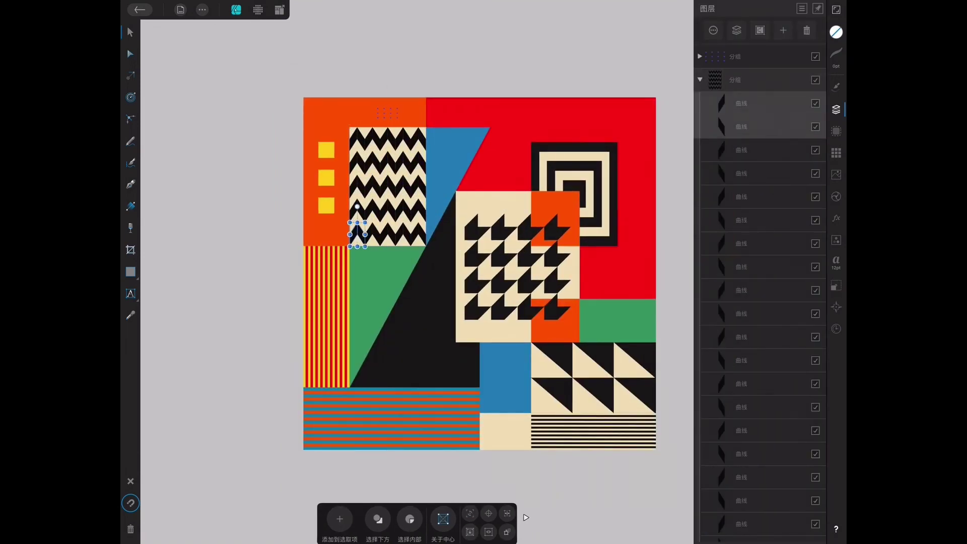
{"action": "left_click_drag", "start_coordinate": [347, 252], "coordinate": [420, 196]}
{"action": "left_click_drag", "start_coordinate": [348, 123], "coordinate": [424, 249]}
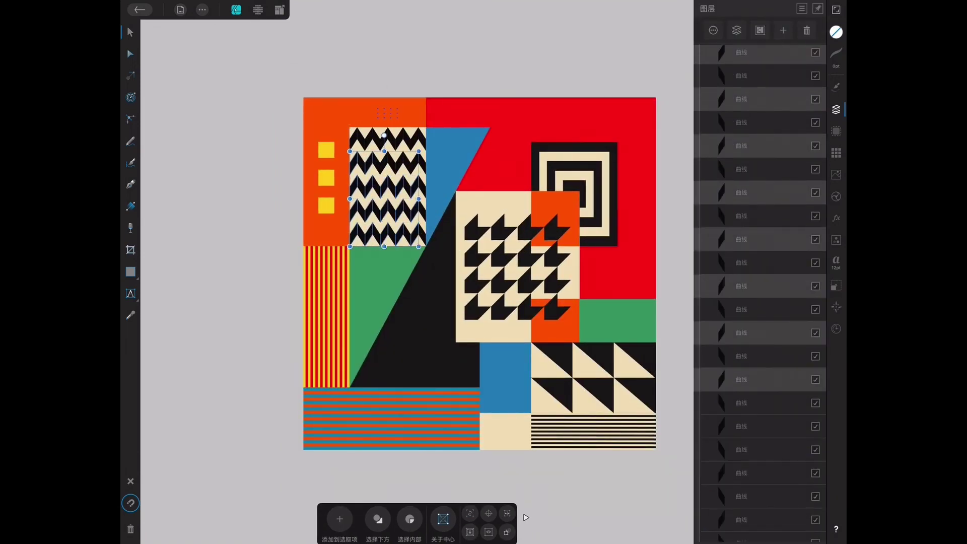
- Try red, black and yellow fills on the zigzag curves
{"action": "left_click", "coordinate": [836, 32]}
{"action": "left_click", "coordinate": [791, 323]}
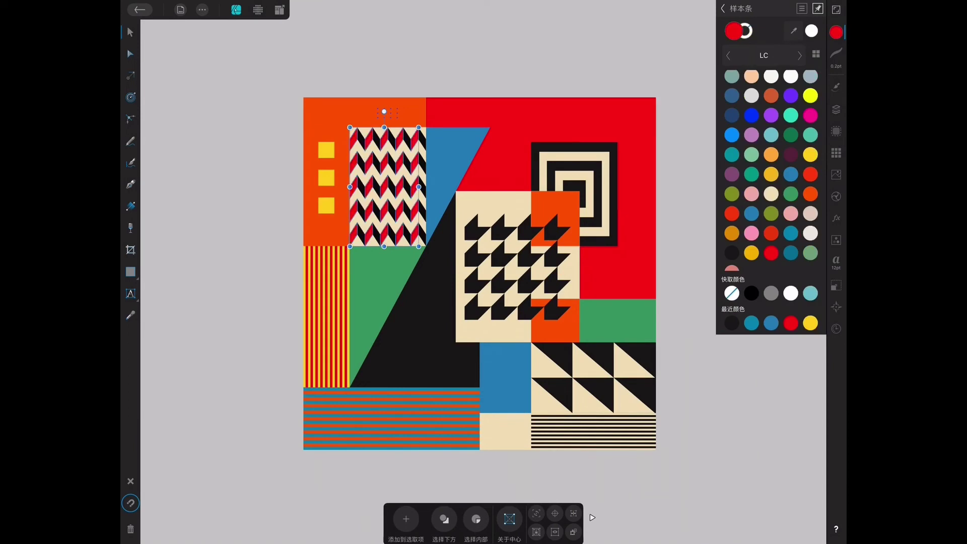
{"action": "left_click", "coordinate": [751, 294]}
{"action": "left_click", "coordinate": [836, 110]}
{"action": "left_click", "coordinate": [745, 292]}
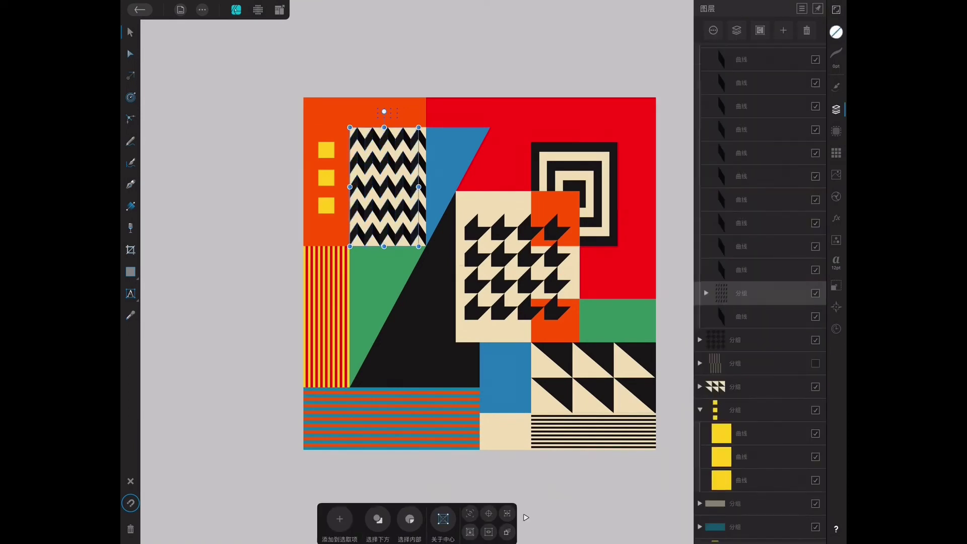
{"action": "left_click", "coordinate": [836, 31]}
{"action": "left_click", "coordinate": [791, 323]}
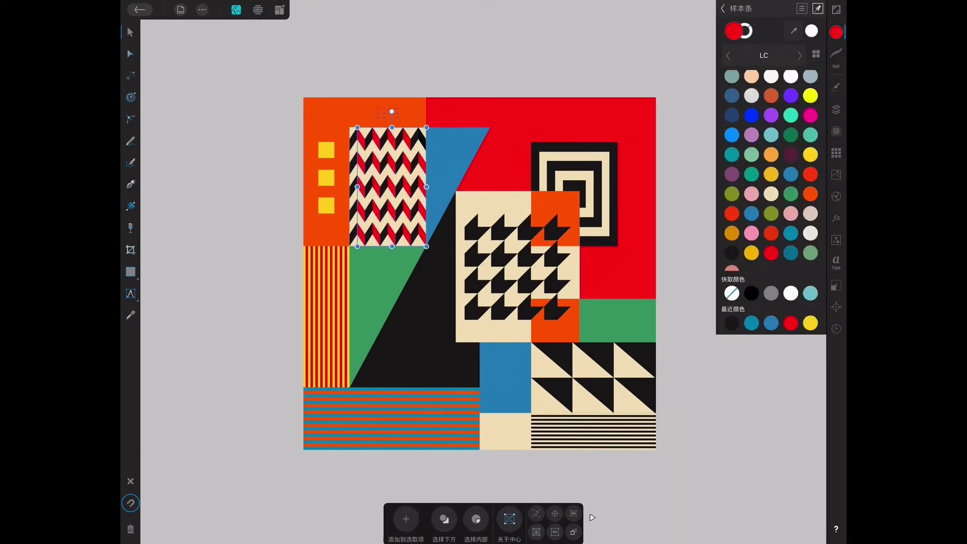
{"action": "left_click", "coordinate": [751, 293]}
{"action": "left_click", "coordinate": [836, 110]}
- Select the zigzag's curve groups and colour part of the zigzag orange
{"action": "left_click", "coordinate": [746, 126]}
{"action": "left_click", "coordinate": [836, 32]}
{"action": "left_click", "coordinate": [771, 323]}
{"action": "left_click", "coordinate": [836, 109]}
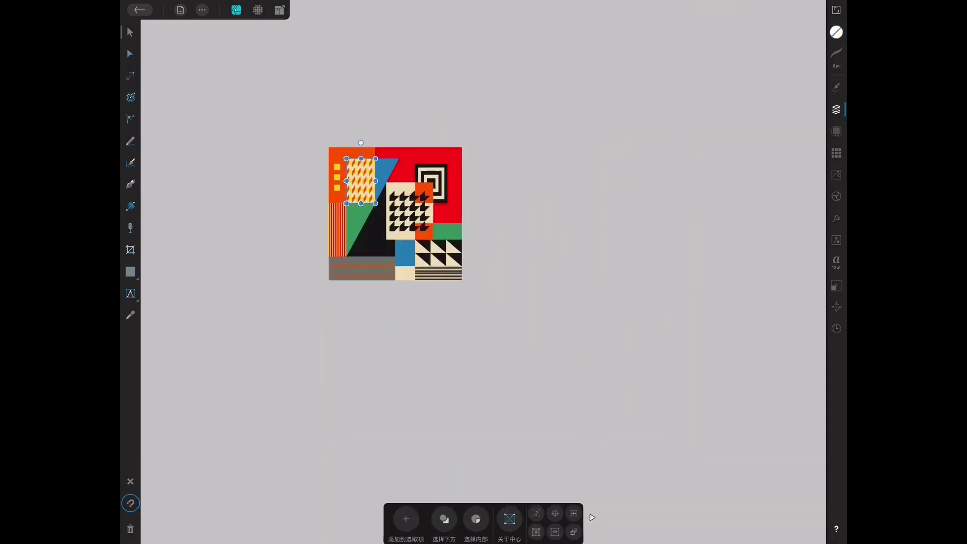
{"action": "left_click", "coordinate": [837, 109]}
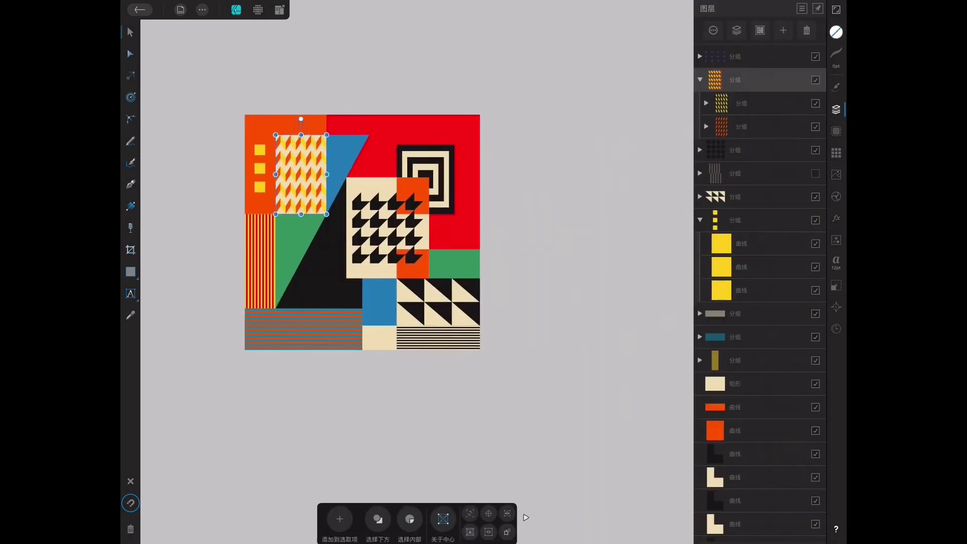
{"action": "left_click", "coordinate": [837, 32]}
{"action": "left_click", "coordinate": [771, 194]}
{"action": "left_click", "coordinate": [303, 174]}
{"action": "left_click", "coordinate": [810, 194]}
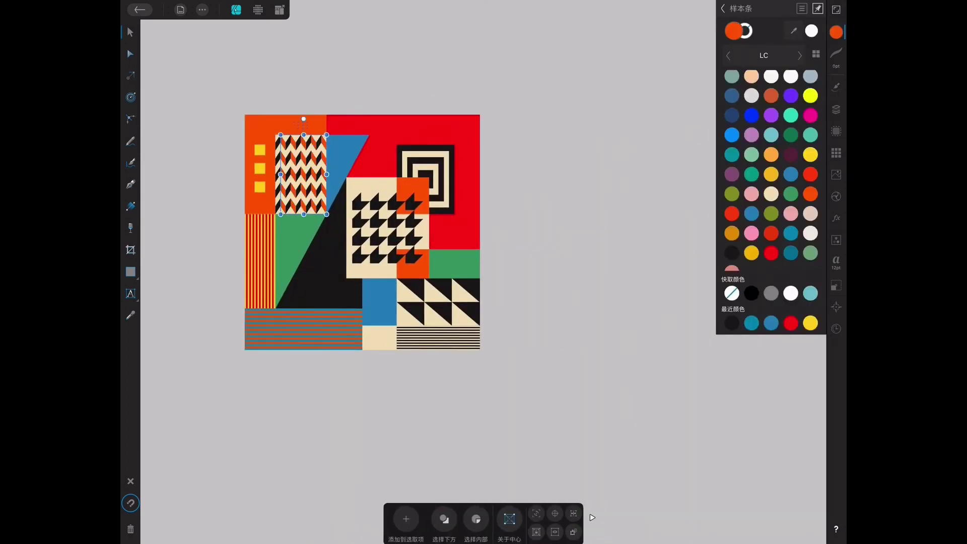
- Change the red zigzag curves to blue and the dark curves to red
{"action": "left_click", "coordinate": [771, 323]}
{"action": "left_click", "coordinate": [791, 323]}
{"action": "left_click", "coordinate": [837, 109]}
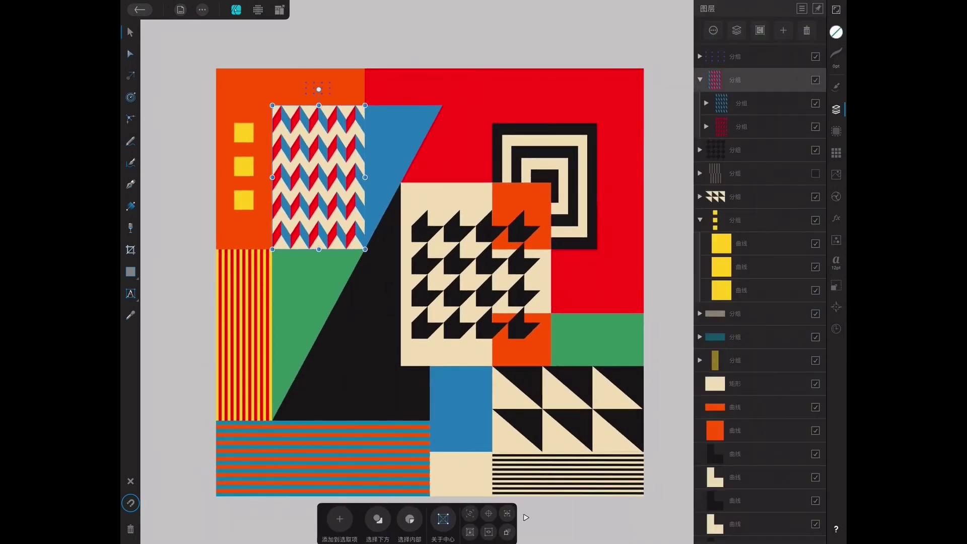
{"action": "left_click", "coordinate": [837, 286]}
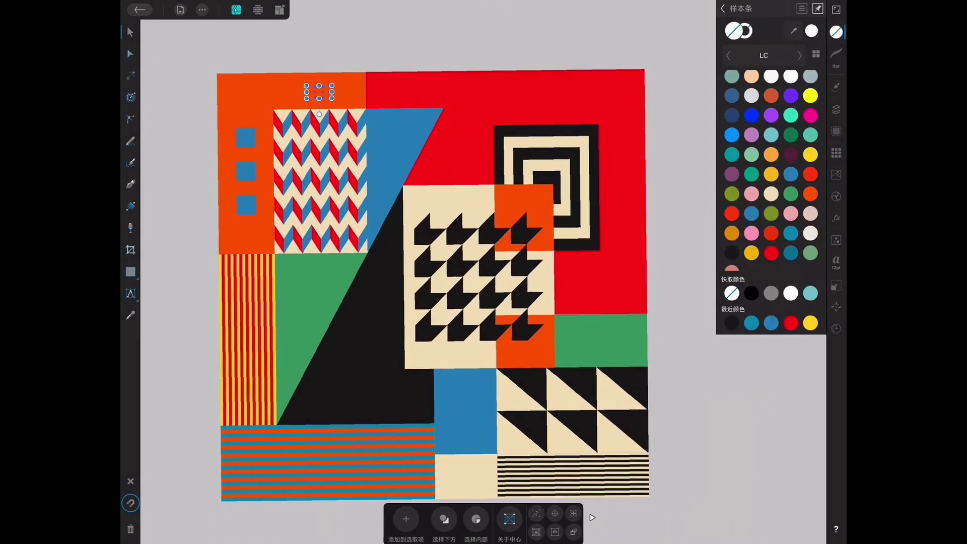
- Undo the dot-grid move and shrink the frame inside the orange block
{"action": "key", "text": "ctrl+z"}
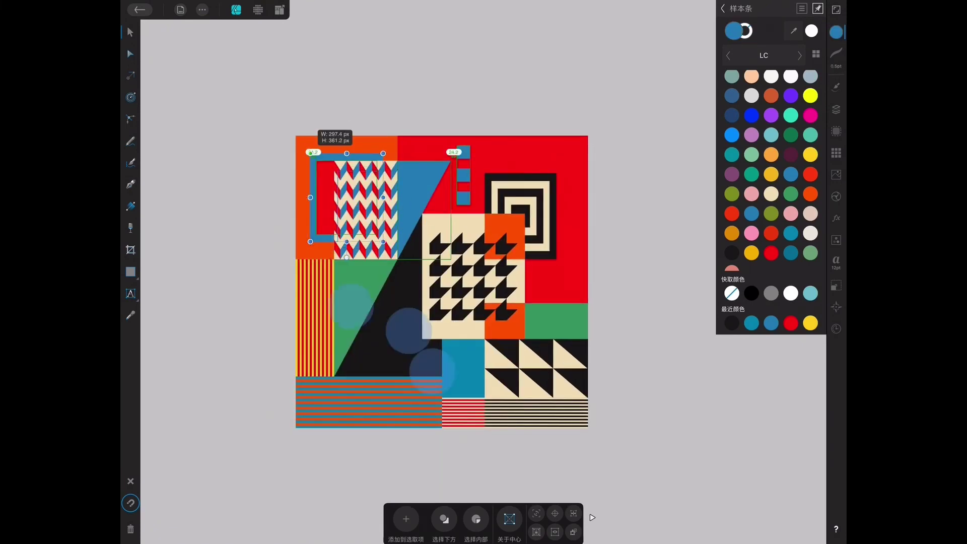
{"action": "left_click_drag", "start_coordinate": [403, 327], "coordinate": [393, 318]}
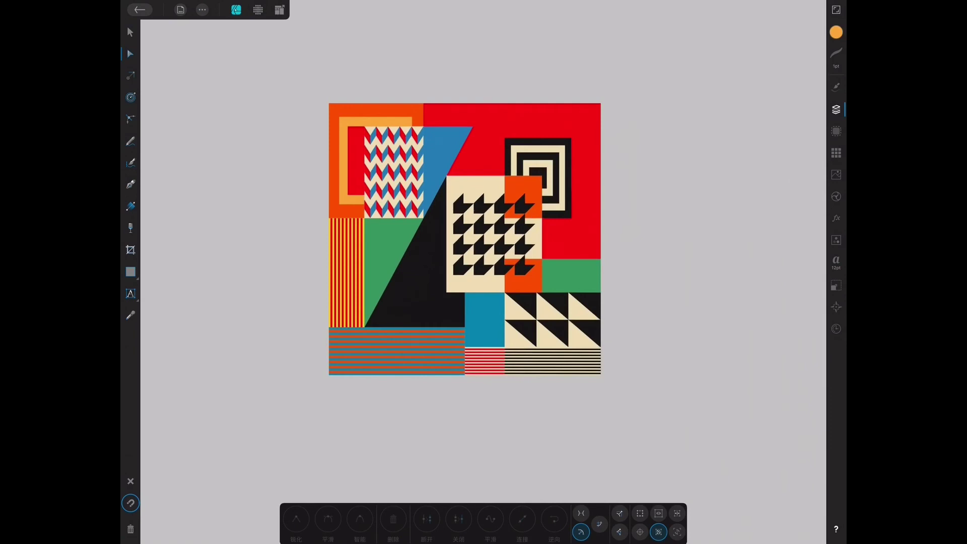
- Draw a small square in the red area and move it higher on the right edge
{"action": "left_click", "coordinate": [131, 272]}
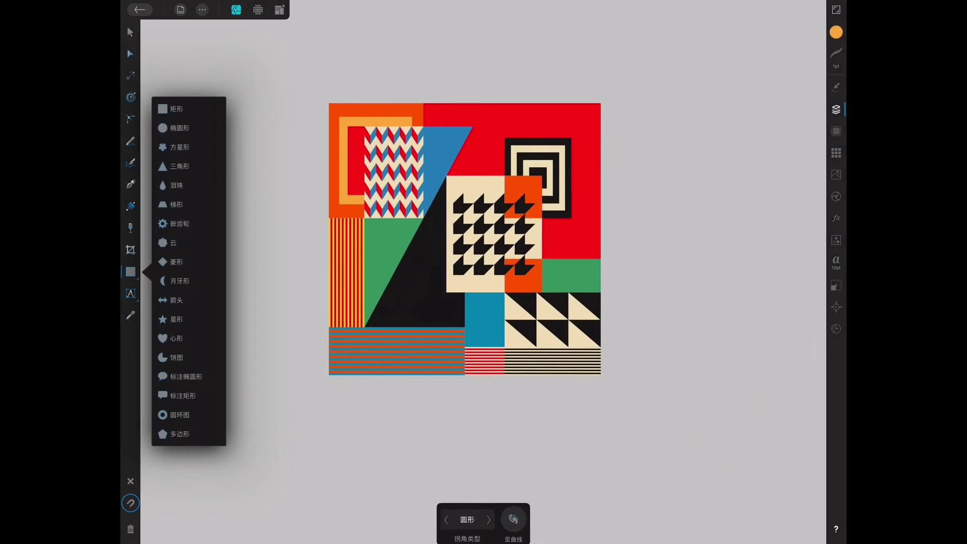
{"action": "left_click", "coordinate": [163, 109]}
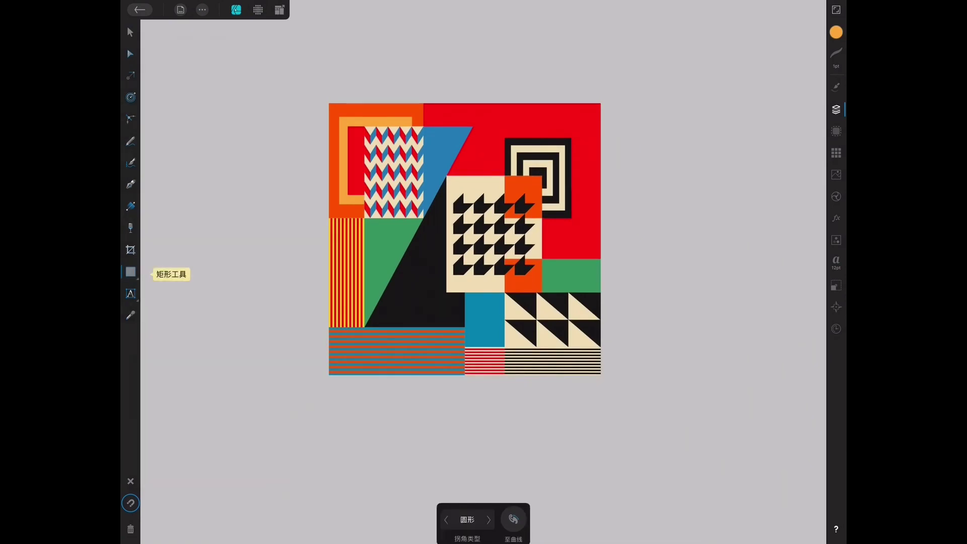
{"action": "left_click_drag", "start_coordinate": [572, 230], "coordinate": [589, 247]}
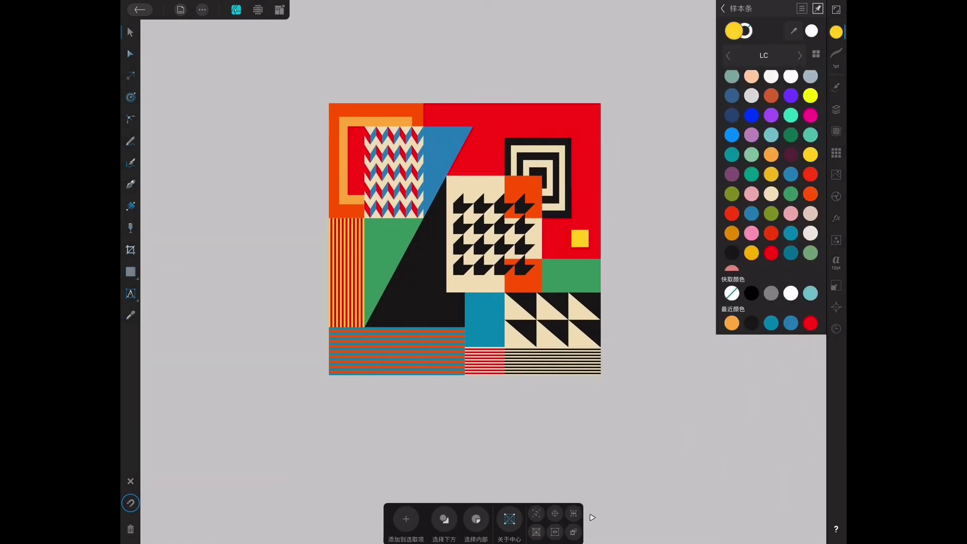
{"action": "mouse_move", "coordinate": [580, 238]}
{"action": "left_mouse_down"}
{"action": "mouse_move", "coordinate": [584, 204]}
{"action": "mouse_move", "coordinate": [597, 252]}
{"action": "mouse_move", "coordinate": [596, 189]}
{"action": "left_mouse_up"}
{"action": "scroll", "coordinate": [465, 239], "scroll_direction": "up", "scroll_amount": 5}
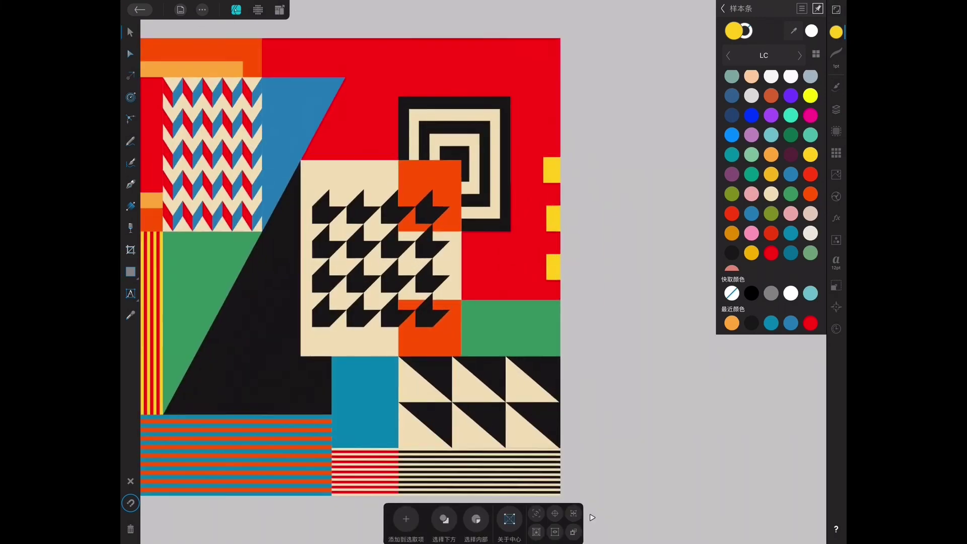
{"action": "scroll", "coordinate": [465, 239], "scroll_direction": "down", "scroll_amount": 5}
- Select the three small squares and fill them cream
{"action": "left_click", "coordinate": [837, 109]}
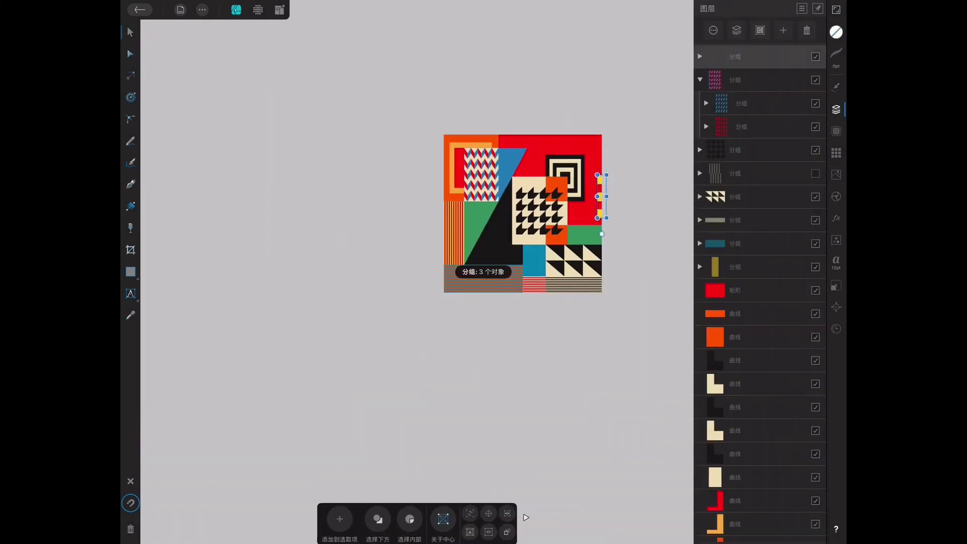
{"action": "left_click", "coordinate": [836, 110]}
{"action": "scroll", "coordinate": [398, 221], "scroll_direction": "up", "scroll_amount": 3}
{"action": "scroll", "coordinate": [398, 222], "scroll_direction": "down", "scroll_amount": 1}
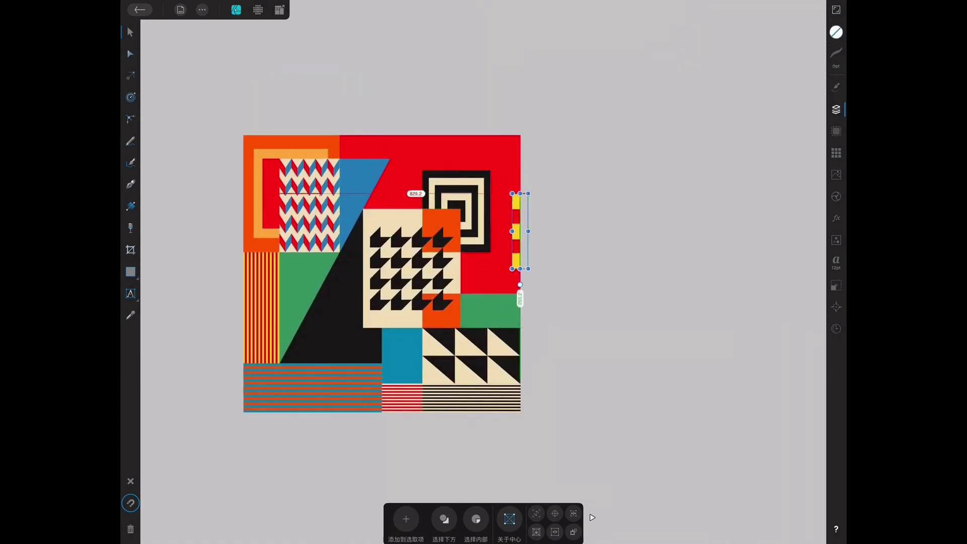
{"action": "scroll", "coordinate": [484, 272], "scroll_direction": "up", "scroll_amount": 2}
{"action": "scroll", "coordinate": [483, 273], "scroll_direction": "down", "scroll_amount": 2}
{"action": "left_click", "coordinate": [836, 32]}
{"action": "left_click", "coordinate": [772, 193]}
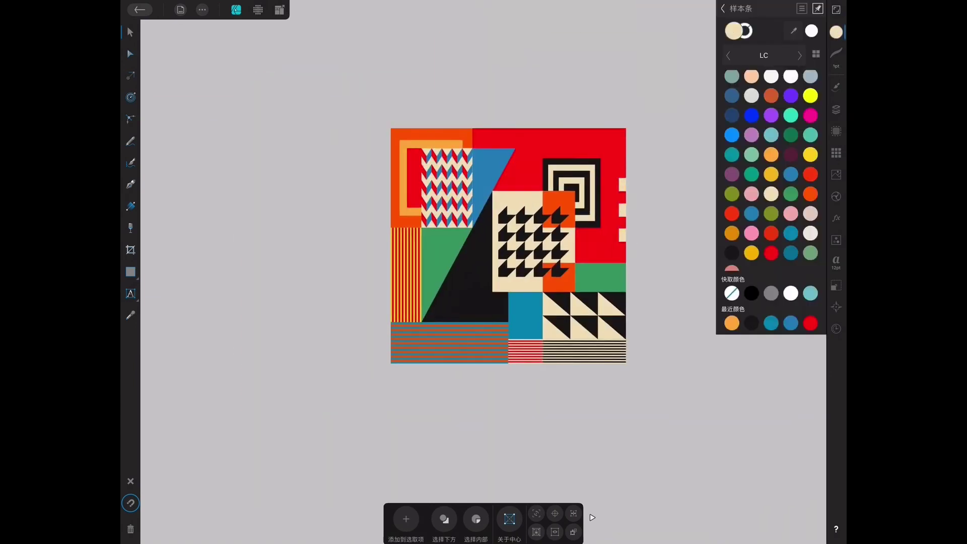
{"action": "scroll", "coordinate": [494, 259], "scroll_direction": "down", "scroll_amount": 1}
- Make the hidden dotted strip visible and select it
{"action": "left_click", "coordinate": [836, 110]}
{"action": "left_click", "coordinate": [837, 109]}
{"action": "left_click", "coordinate": [816, 56]}
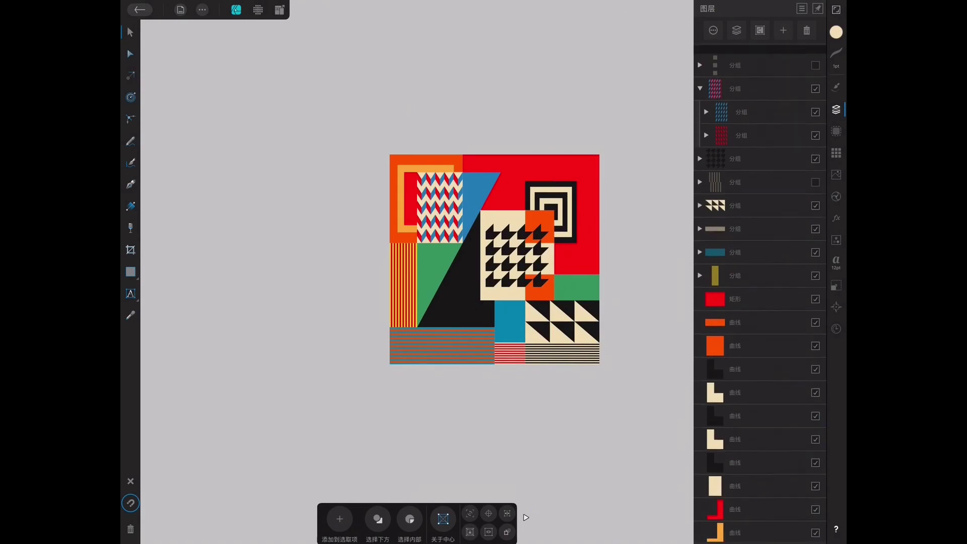
{"action": "left_click", "coordinate": [836, 31]}
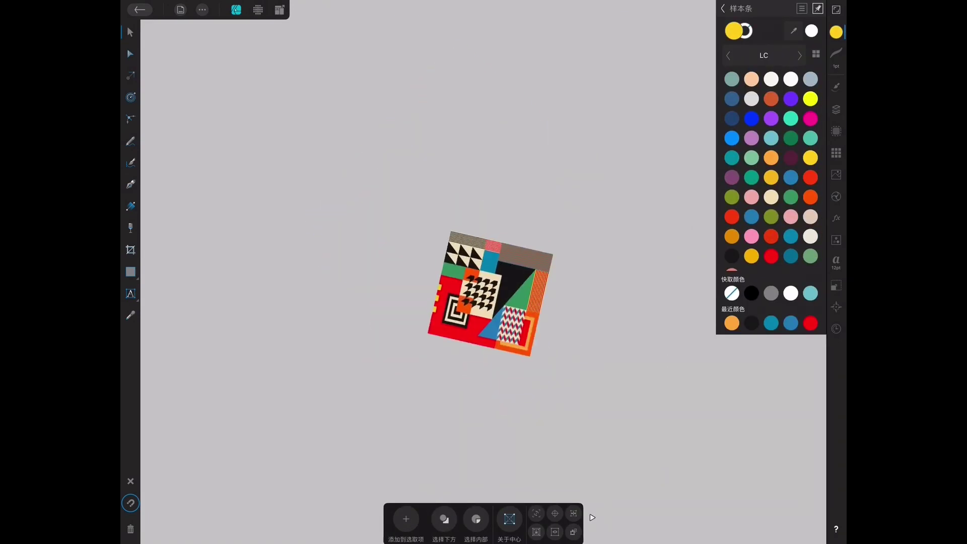